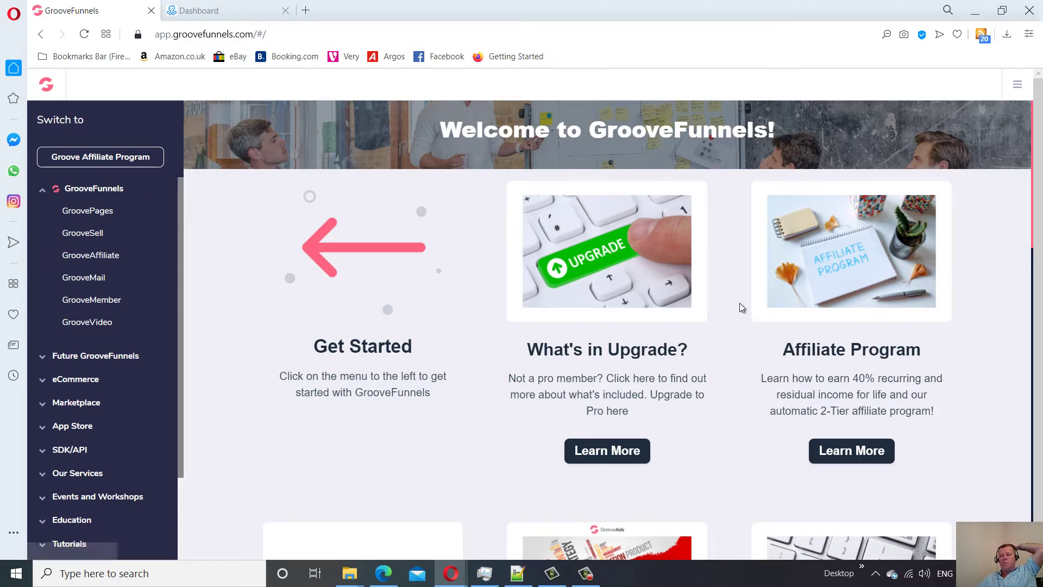
Open GroovePages and open the "My new site" page with the countdown timer in the page builder.
click(107, 213)
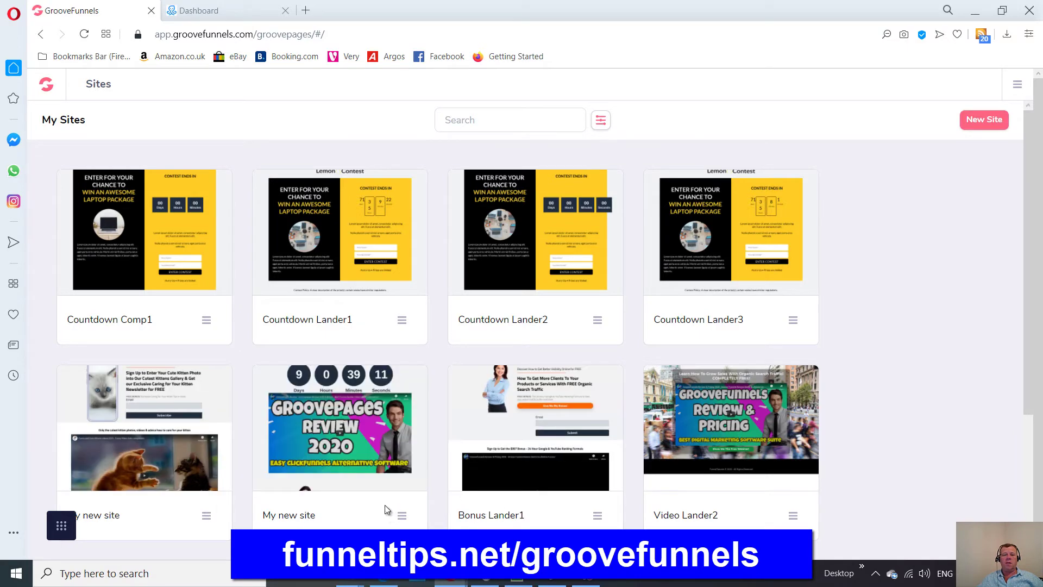
click(349, 434)
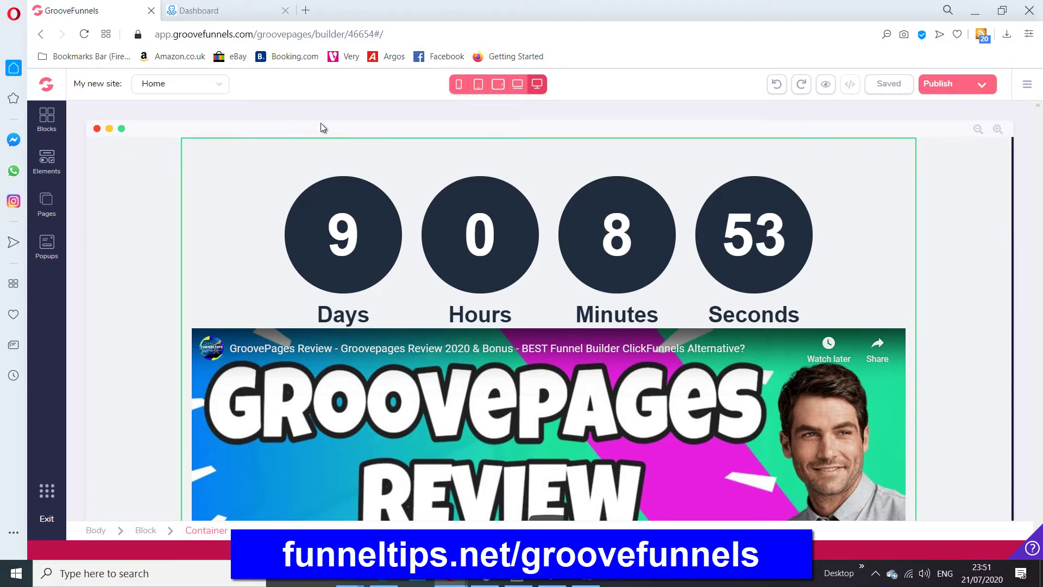
Switch to ManyChat and create a new growth tool of the Customer Chat type.
click(226, 11)
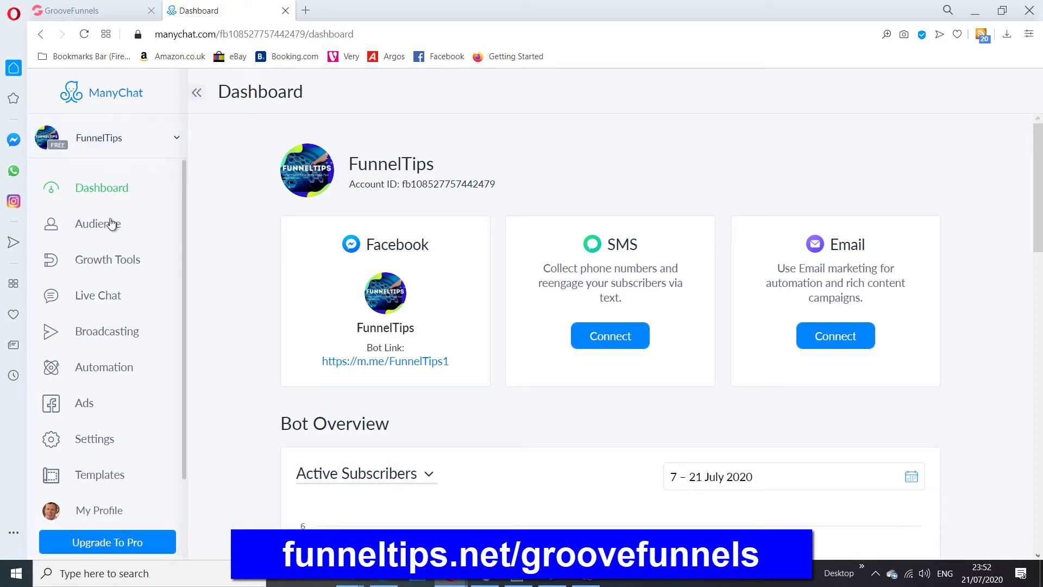
click(108, 266)
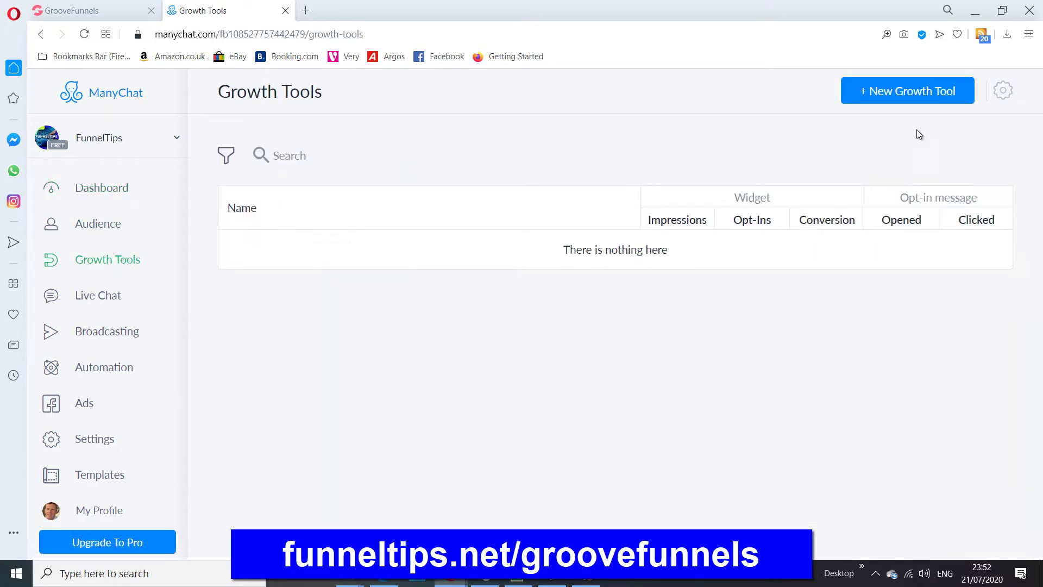
click(914, 91)
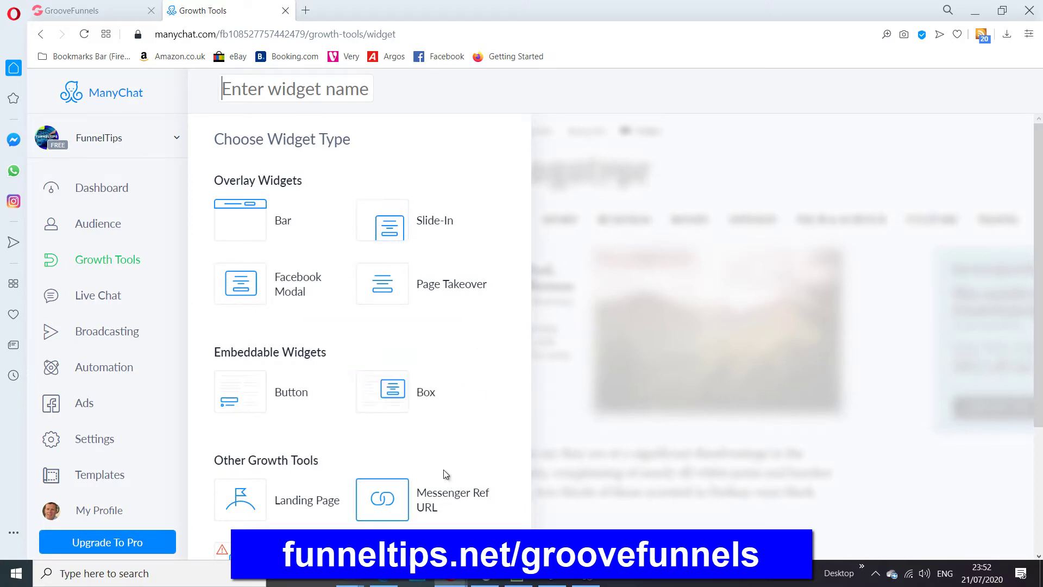
drag(1040, 223, 1042, 347)
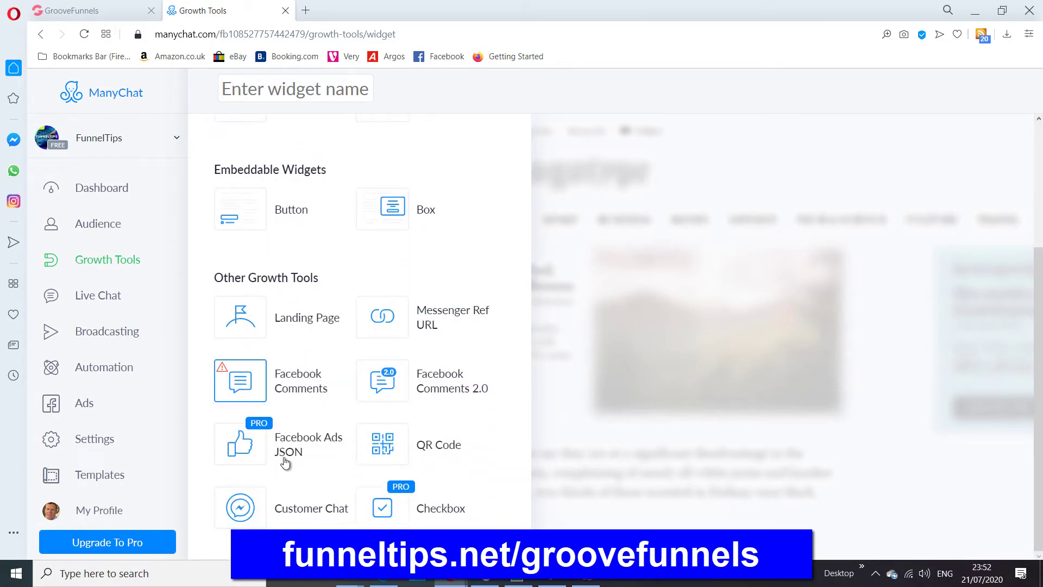
click(287, 516)
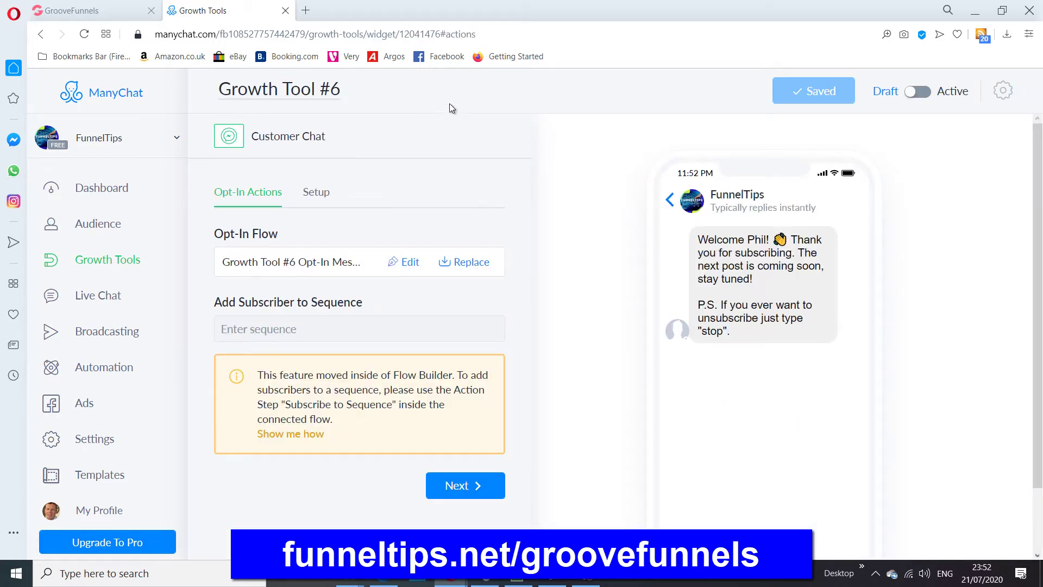
Rename the Customer Chat growth tool as Growth Tool #1.
click(317, 89)
click(331, 89)
drag(333, 89, 345, 94)
text(1)
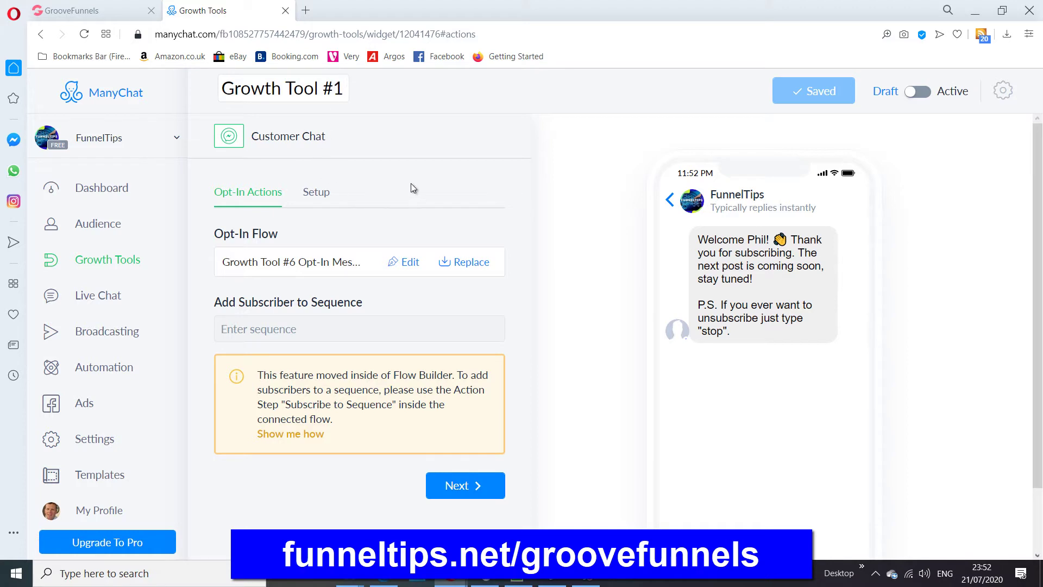
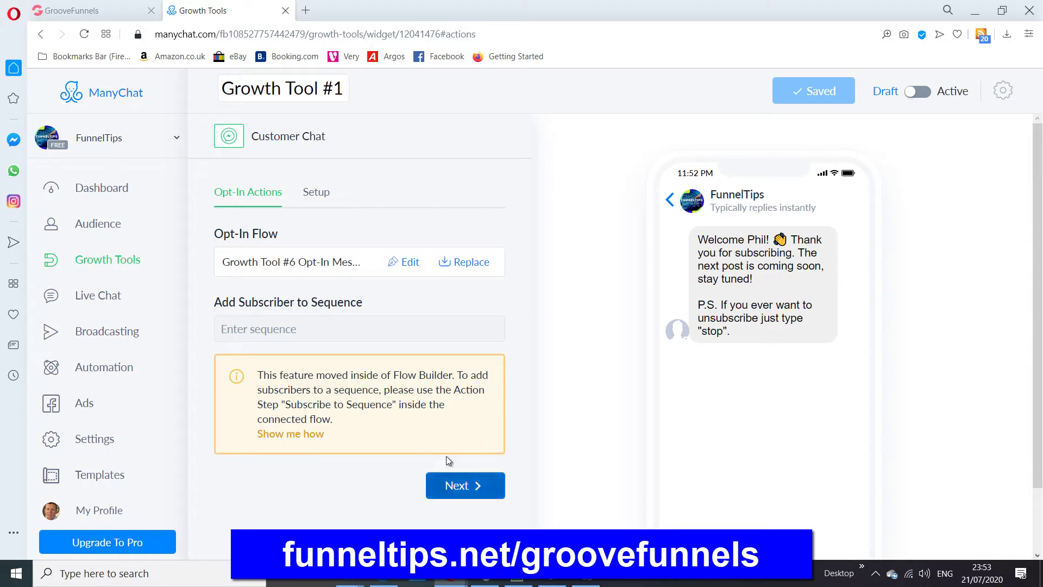
Try to edit the opt-in flow, keep the unsaved changes, and review the Customer Chat setup options.
click(406, 265)
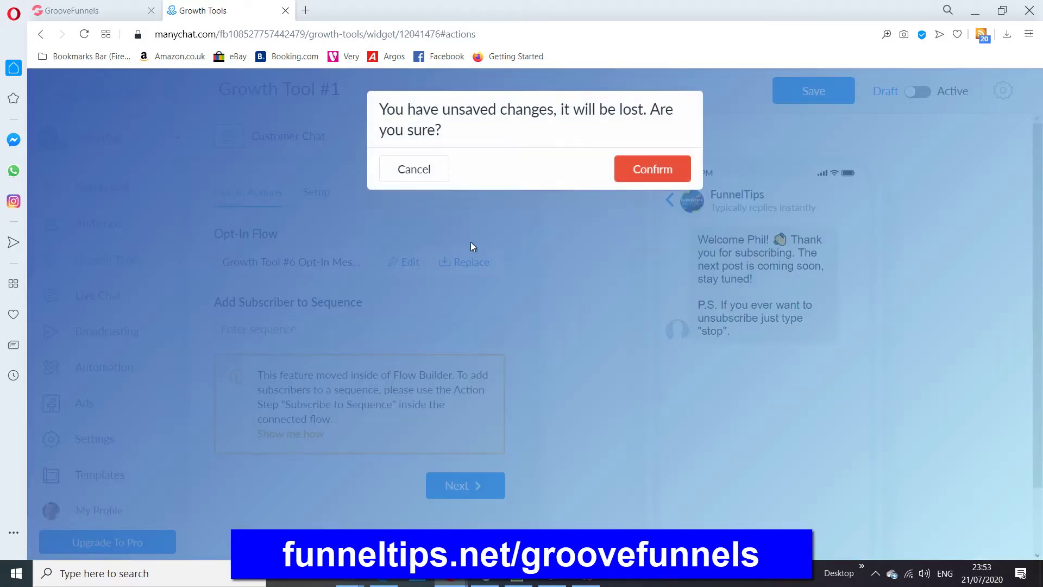
click(414, 172)
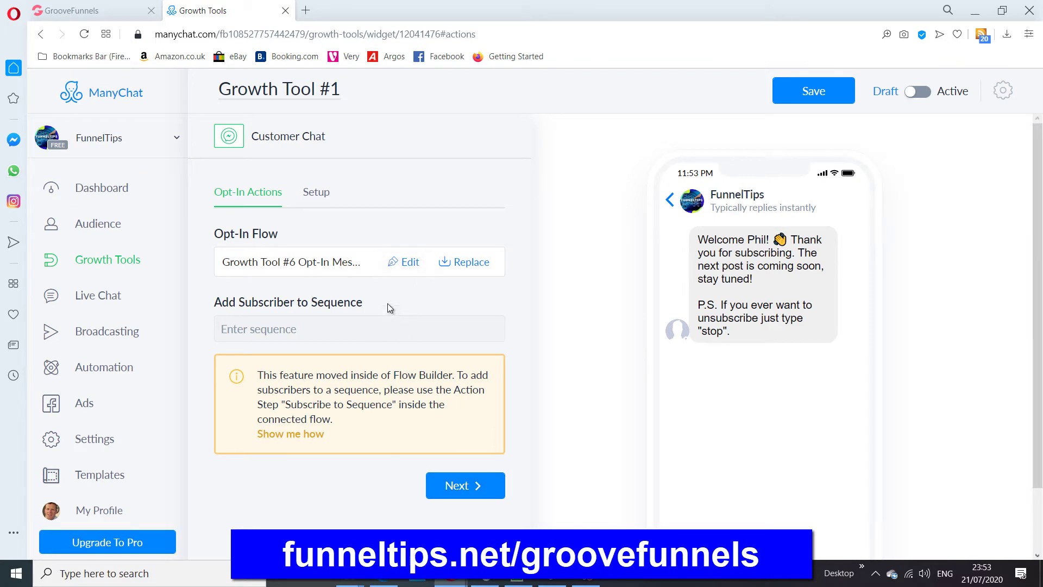
click(446, 491)
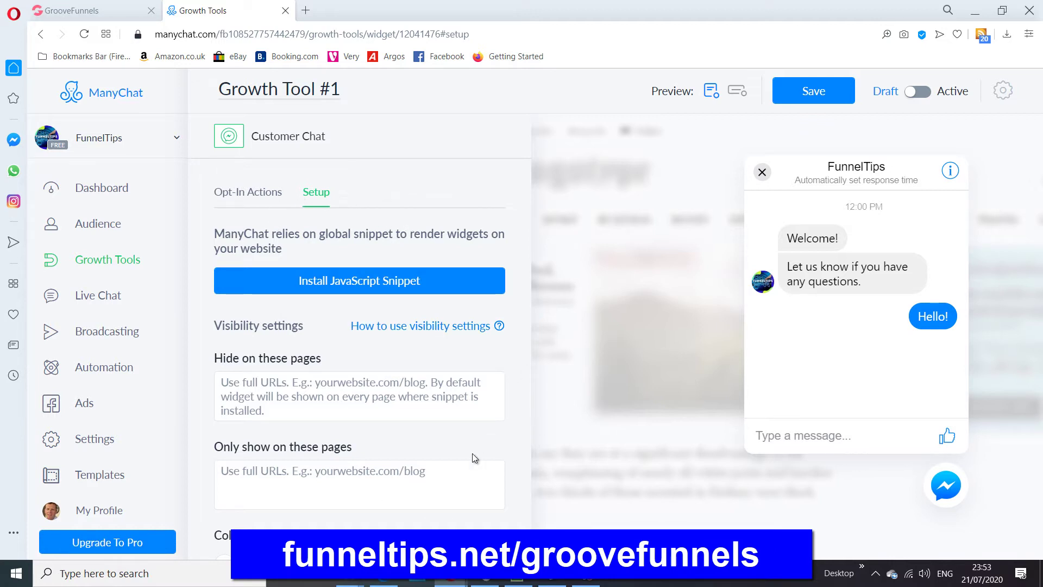
scroll(471, 454, down, 10)
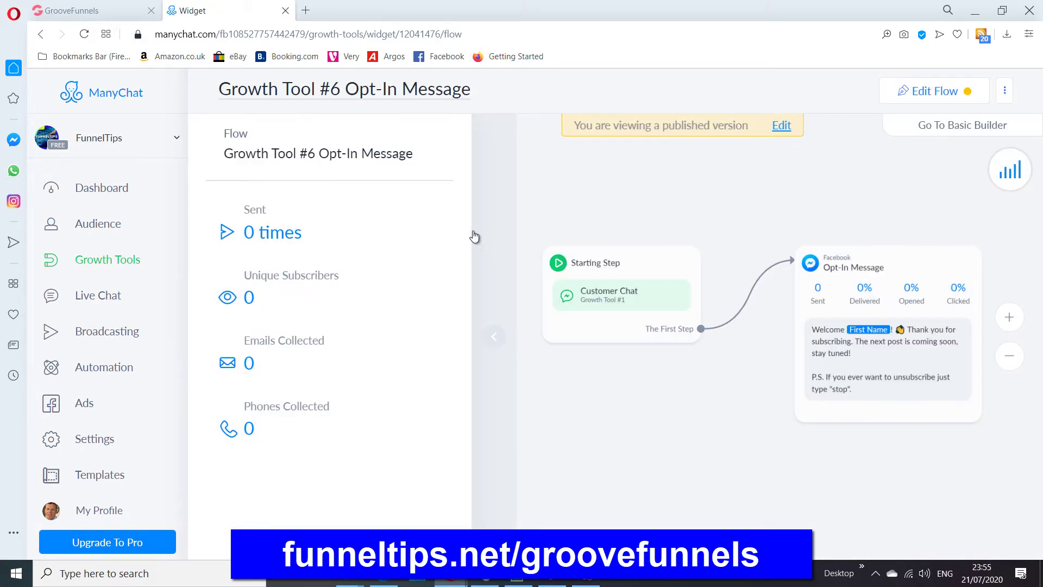
Open the growth tool's published opt-in flow for editing in the Basic Builder.
double_click(311, 154)
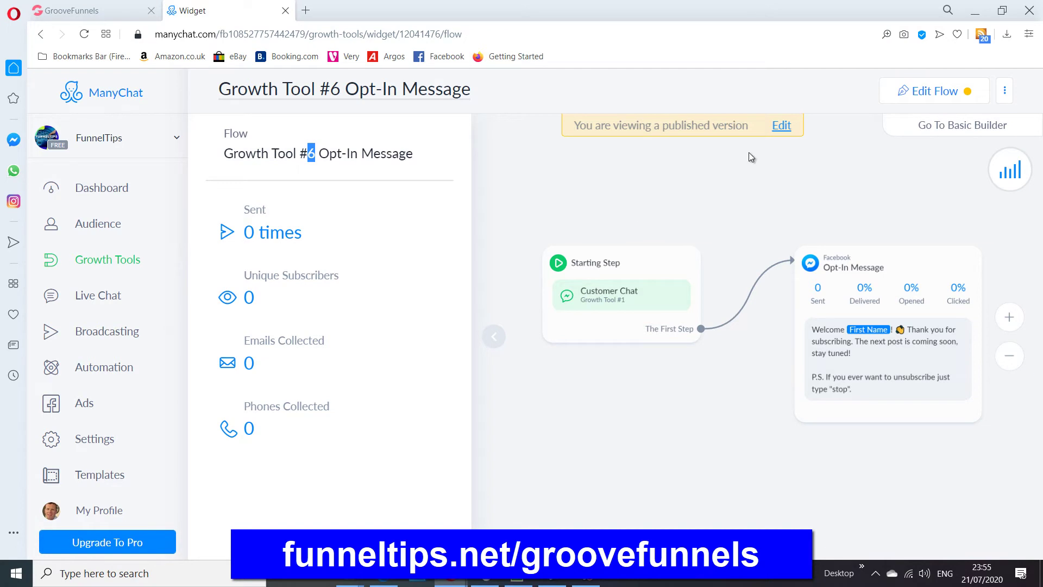
click(782, 126)
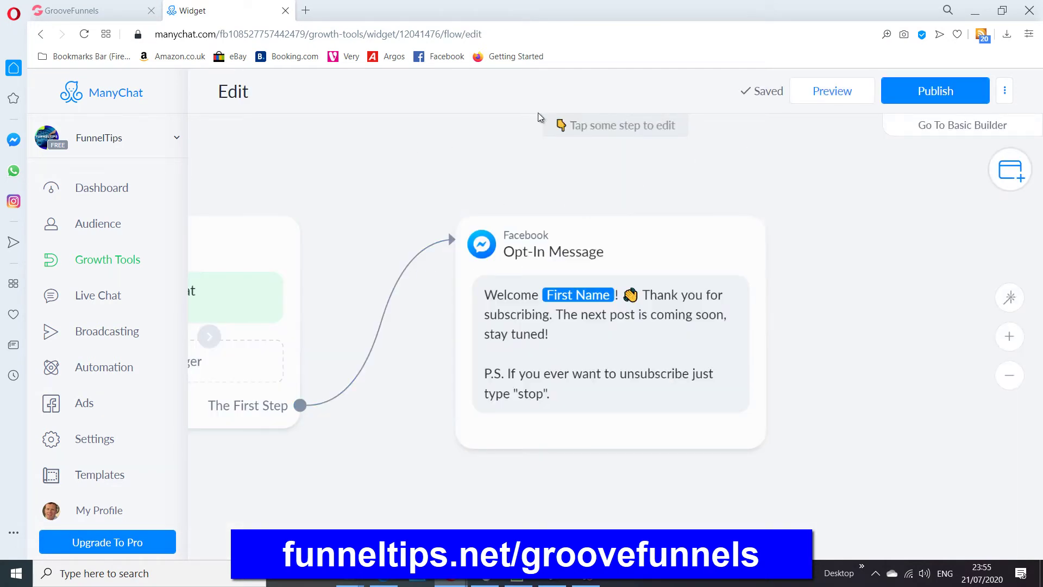
click(961, 135)
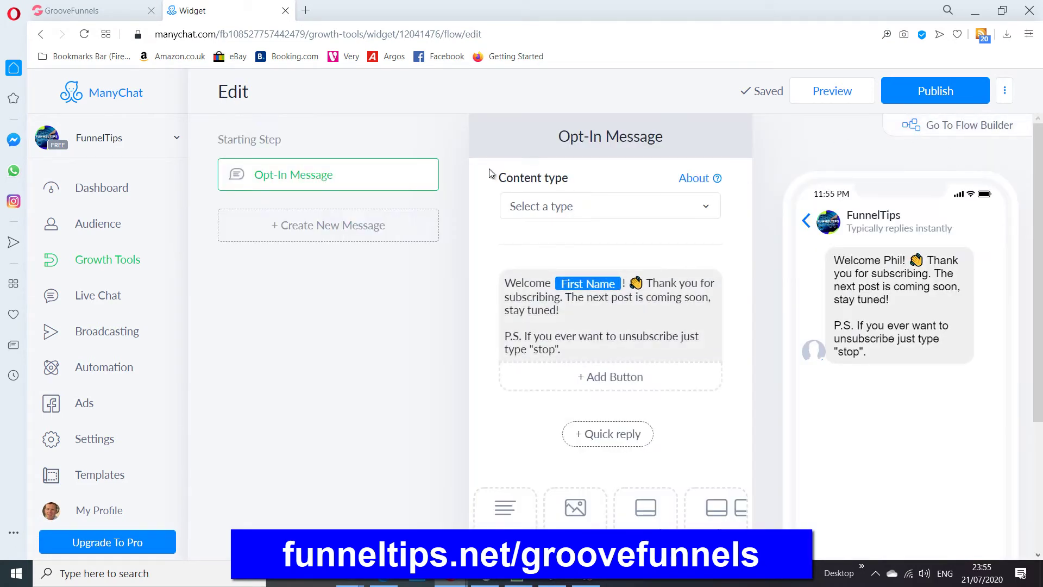
Rename the flow as Growth Tool #1 Opt-In Message.
click(1004, 91)
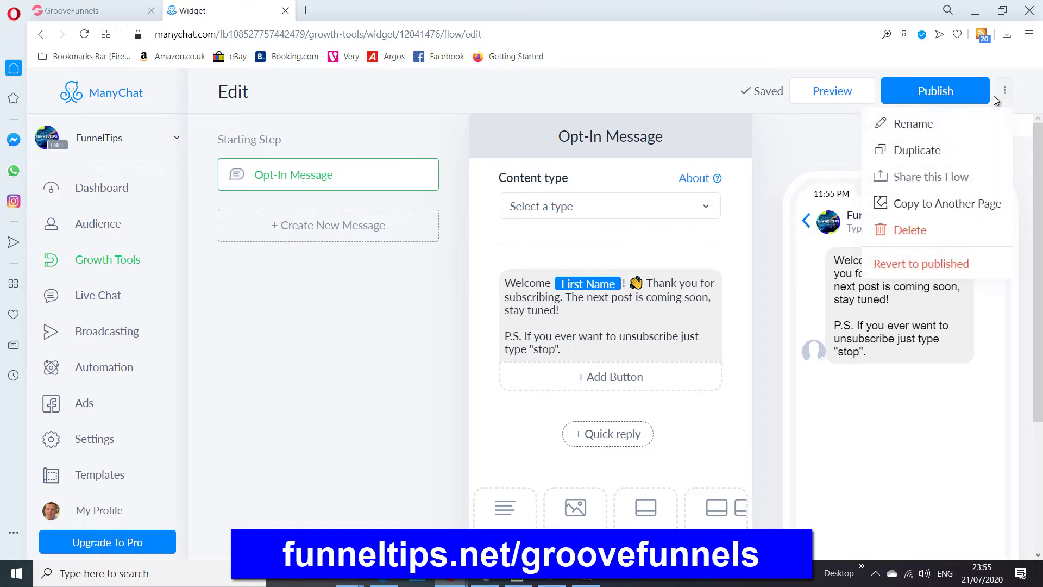
click(913, 124)
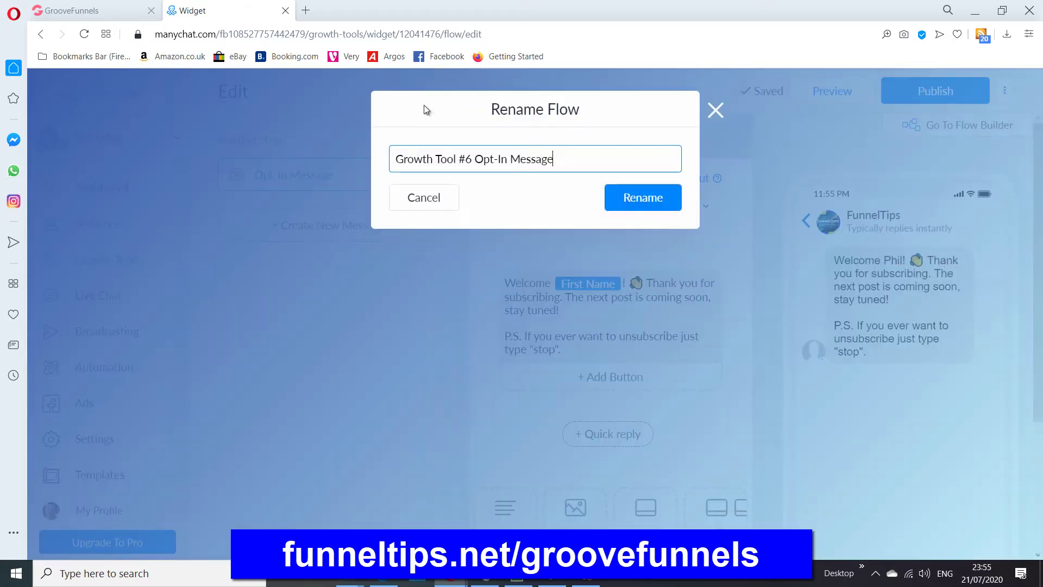
double_click(468, 159)
text(1)
click(642, 209)
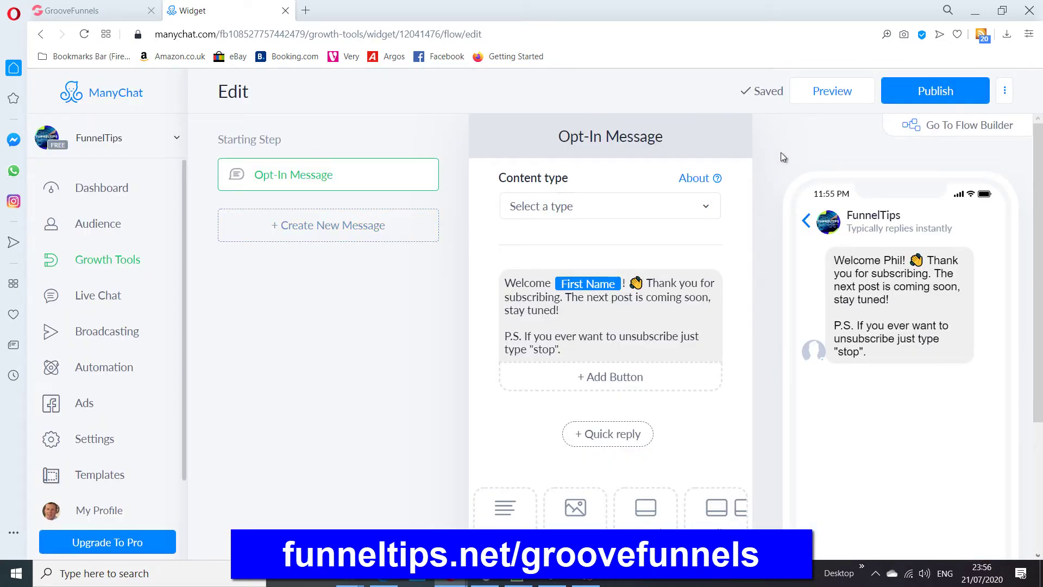
Replace "The next post" in the opt-in message with "More great content" and publish the flow.
drag(565, 297, 646, 298)
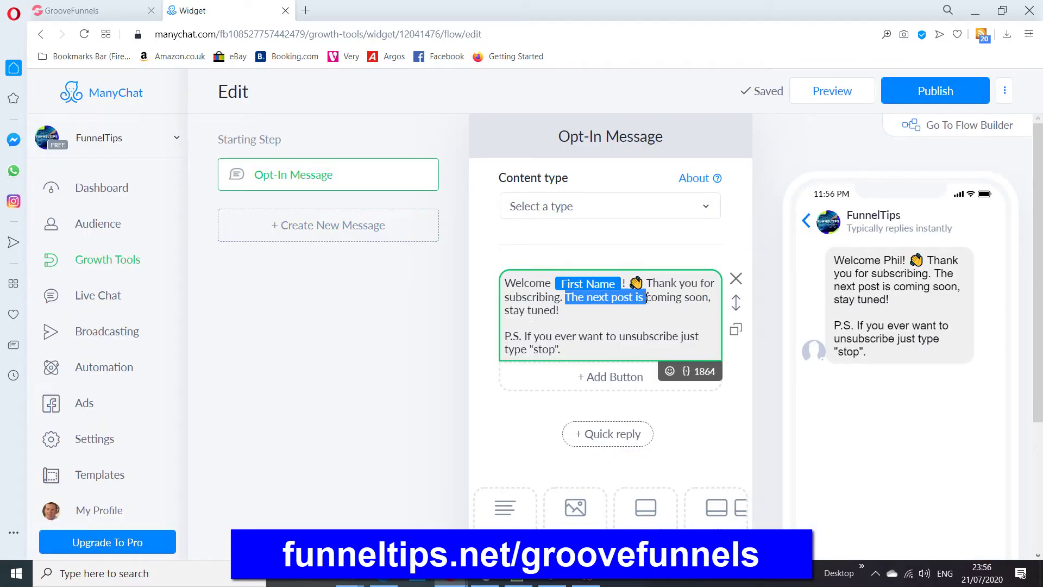
click(591, 293)
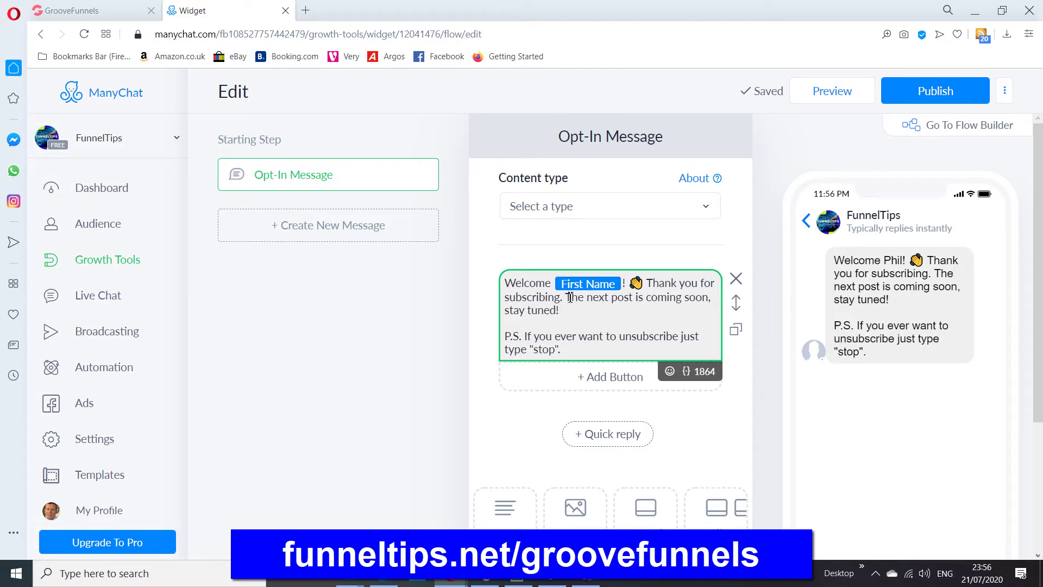
drag(568, 297, 637, 303)
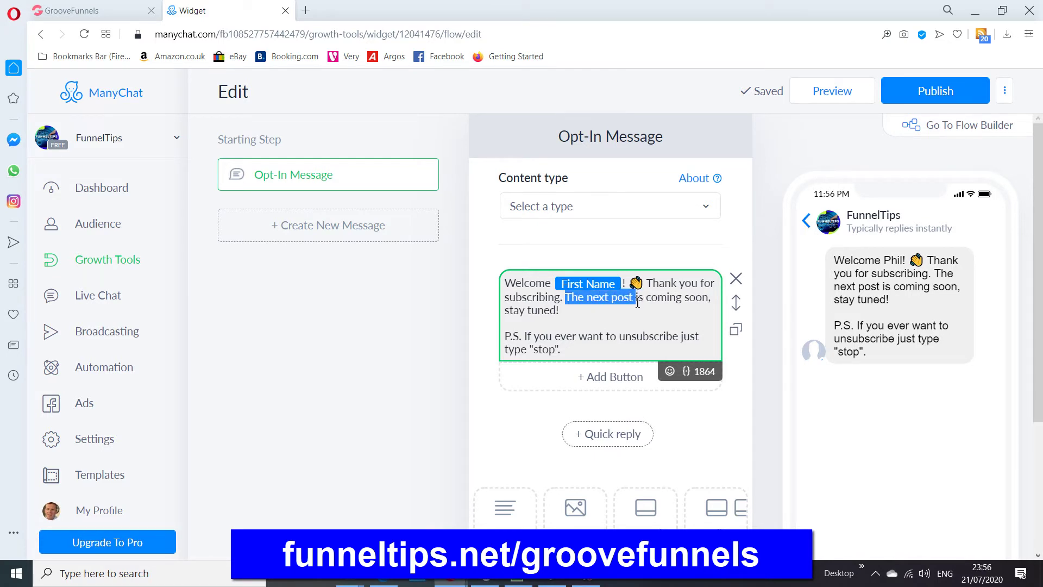
text(More )
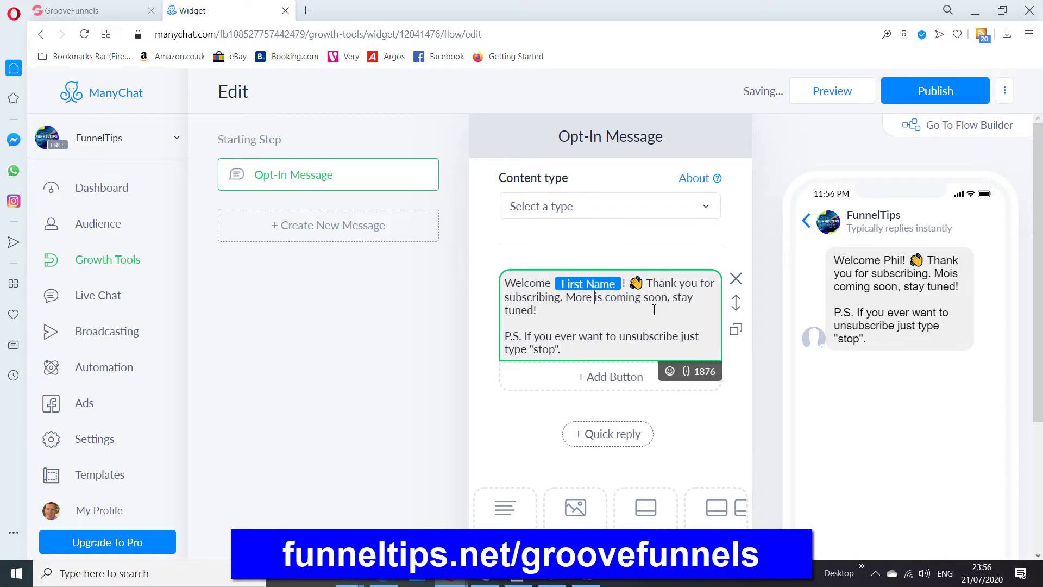
text(cotnet)
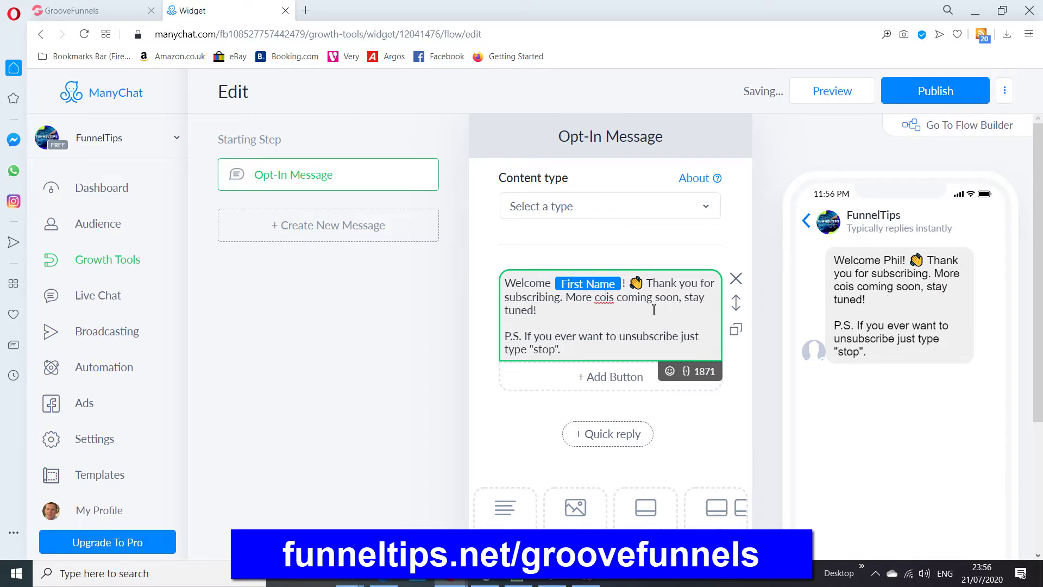
key(ctrl+Left)
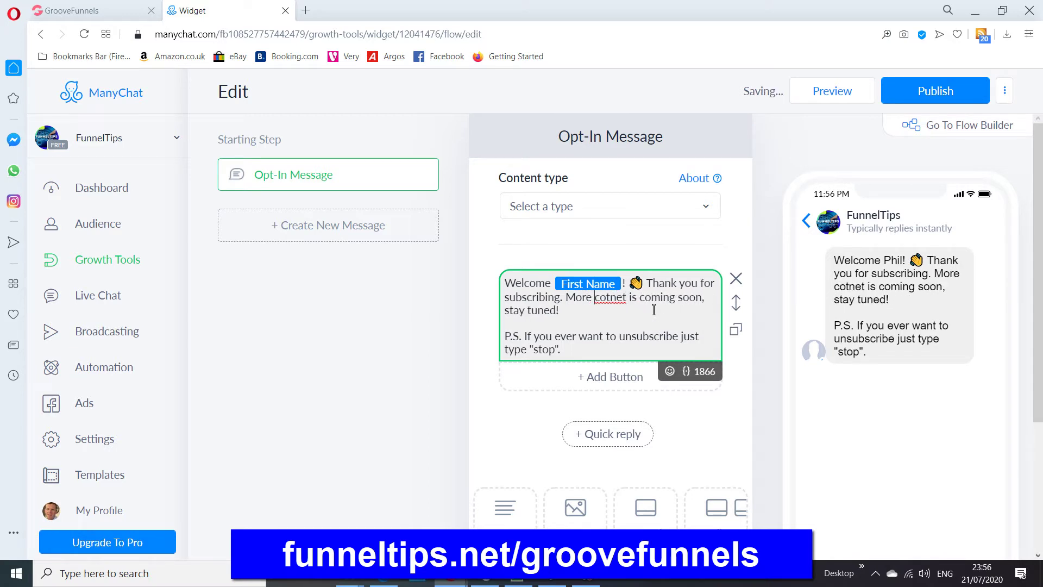
text(great)
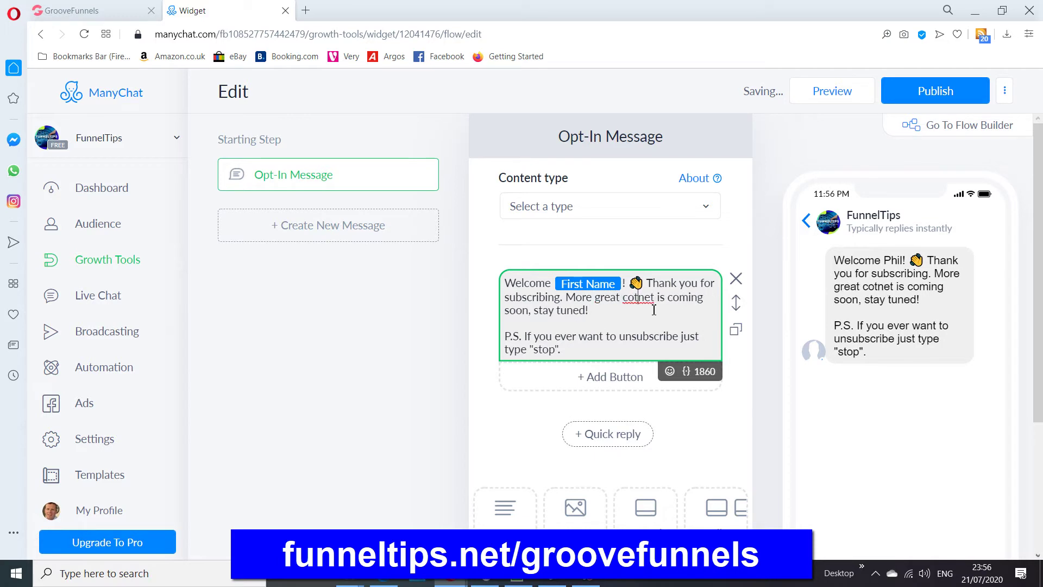
key(BackSpace)
text(te)
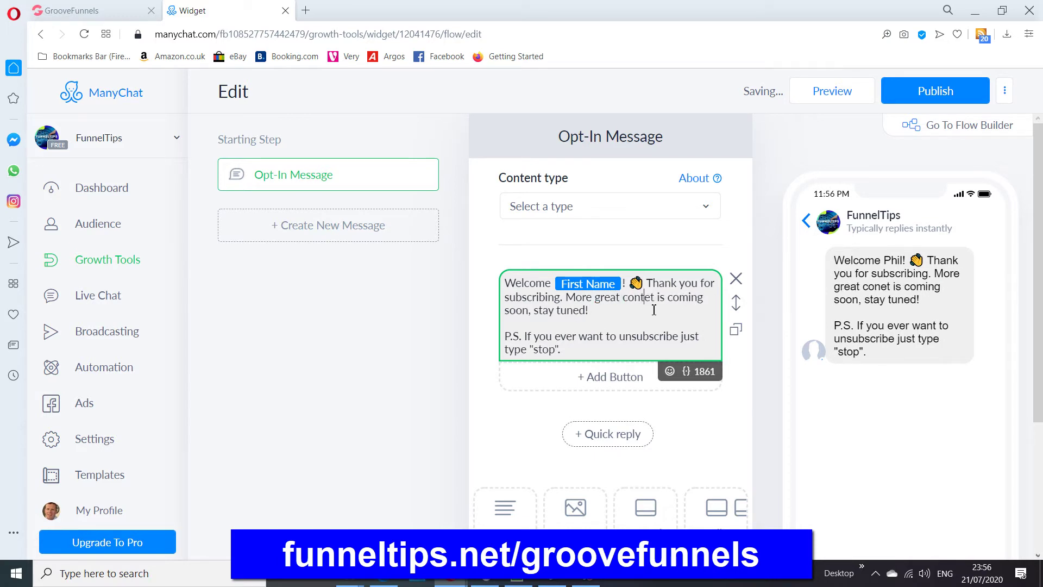
text(n)
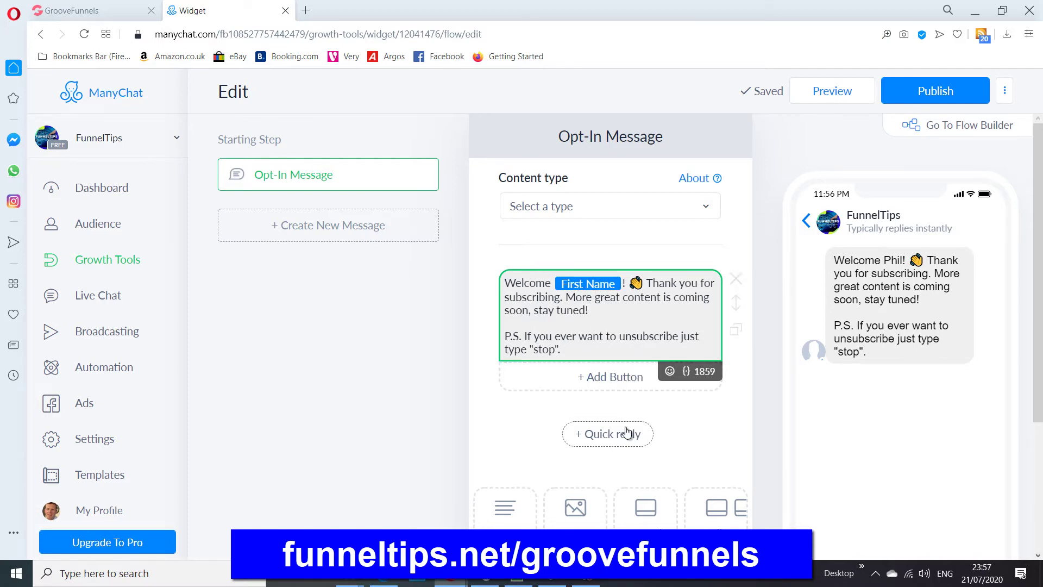
click(927, 97)
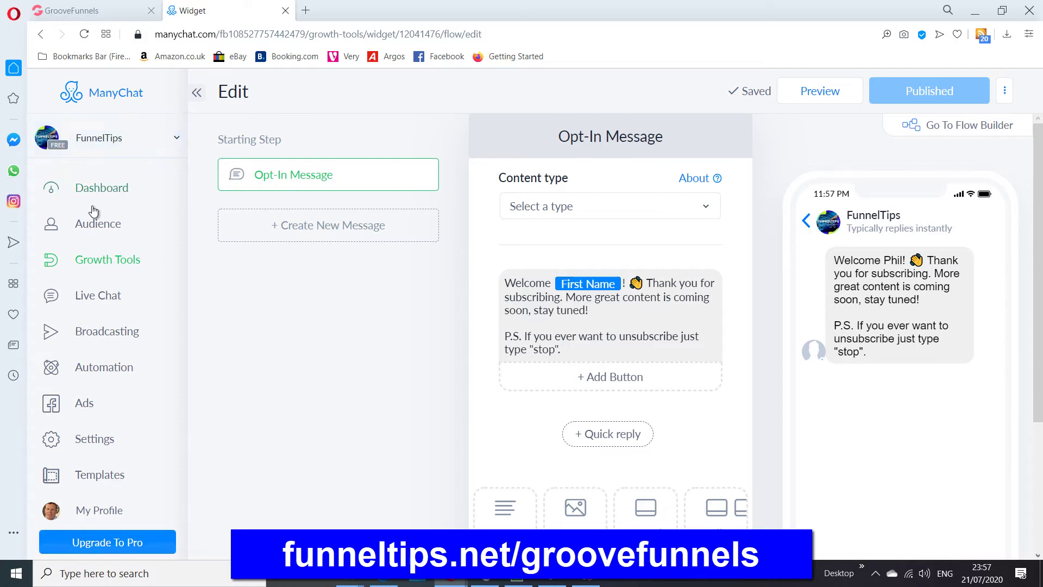
Return to the setup of Growth Tool #1 and start installing its JavaScript snippet.
click(129, 272)
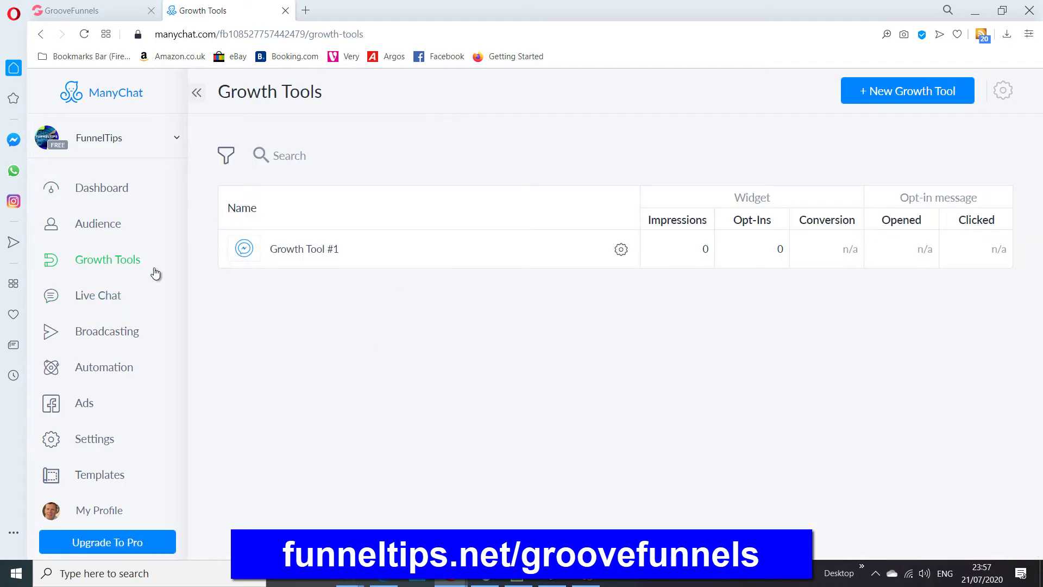
click(319, 251)
click(329, 196)
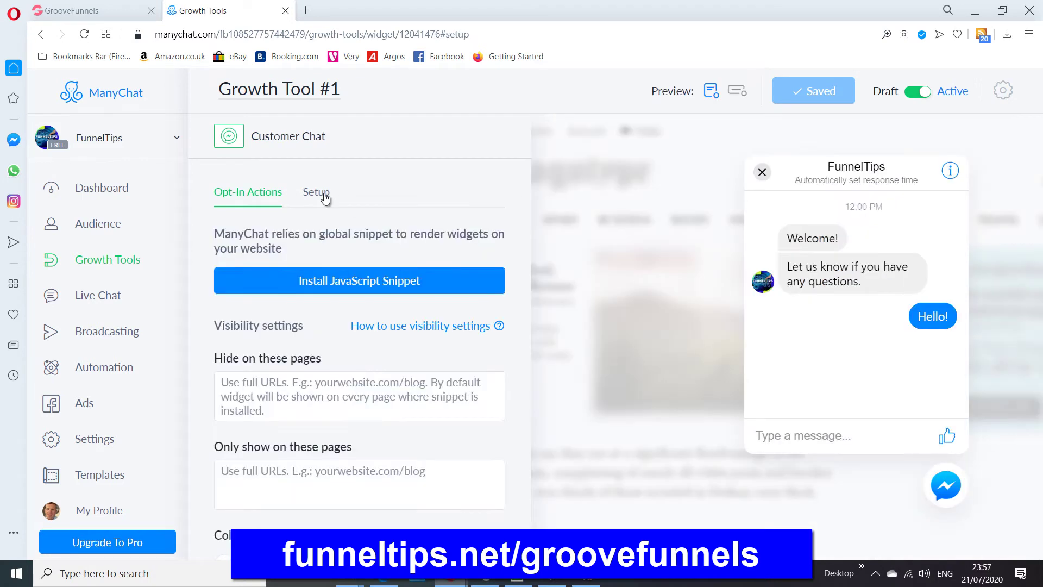
click(372, 283)
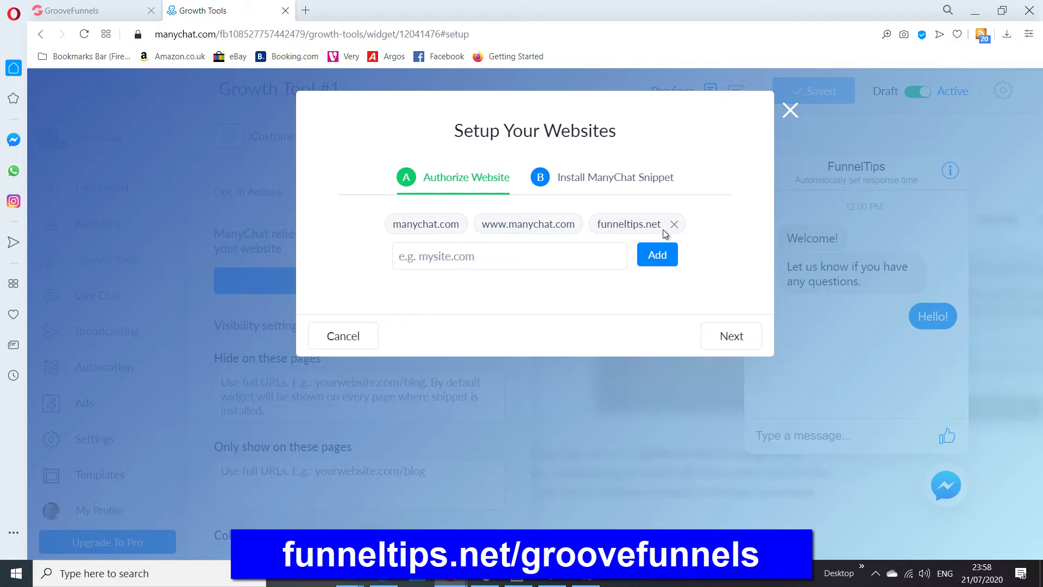
Authorize the GroovePages domain funneltips.groovepages.com for ManyChat, using the site's published address without the /test1/ path.
click(491, 258)
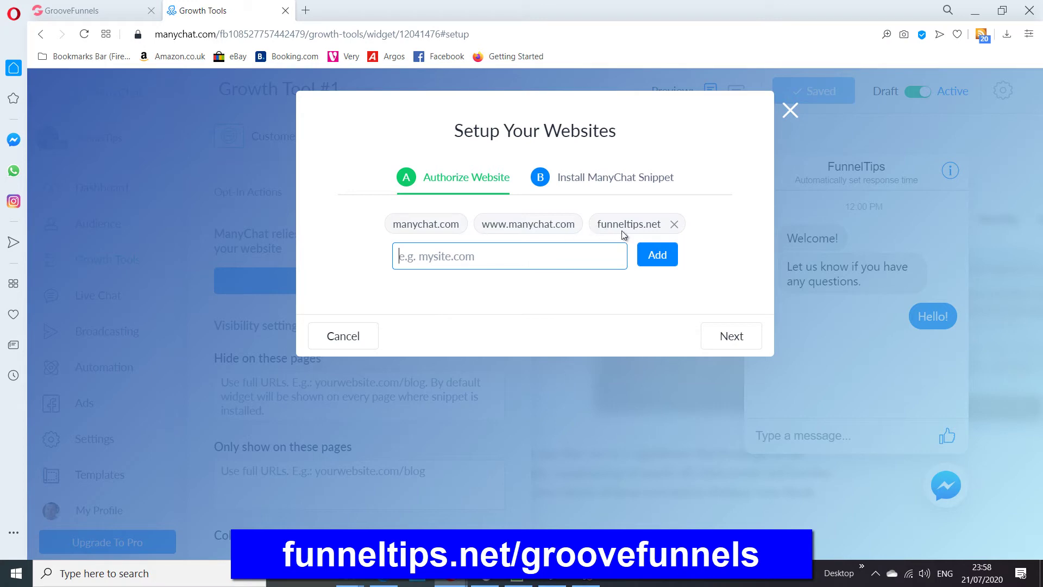
click(93, 10)
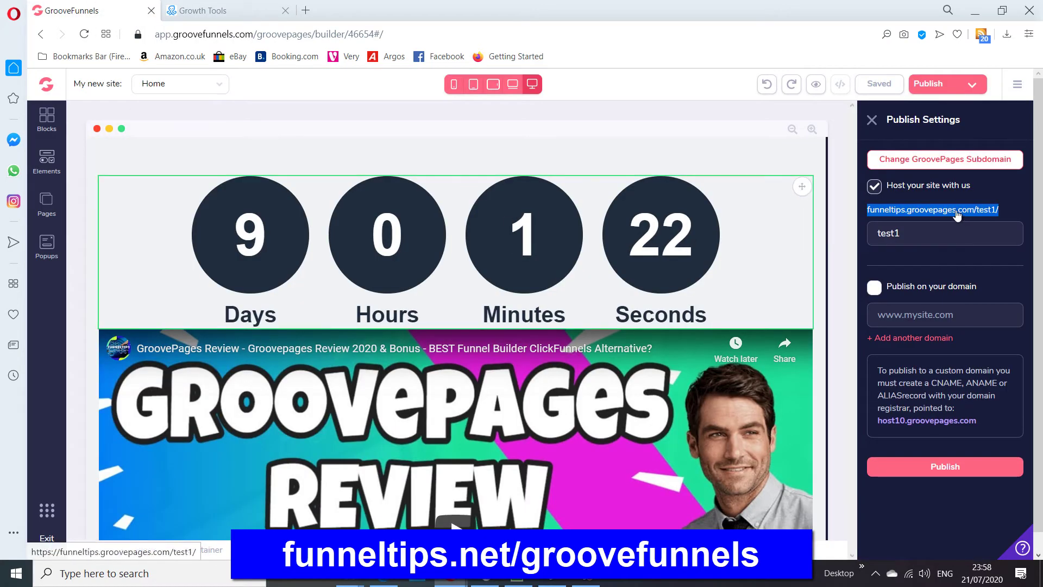
click(226, 12)
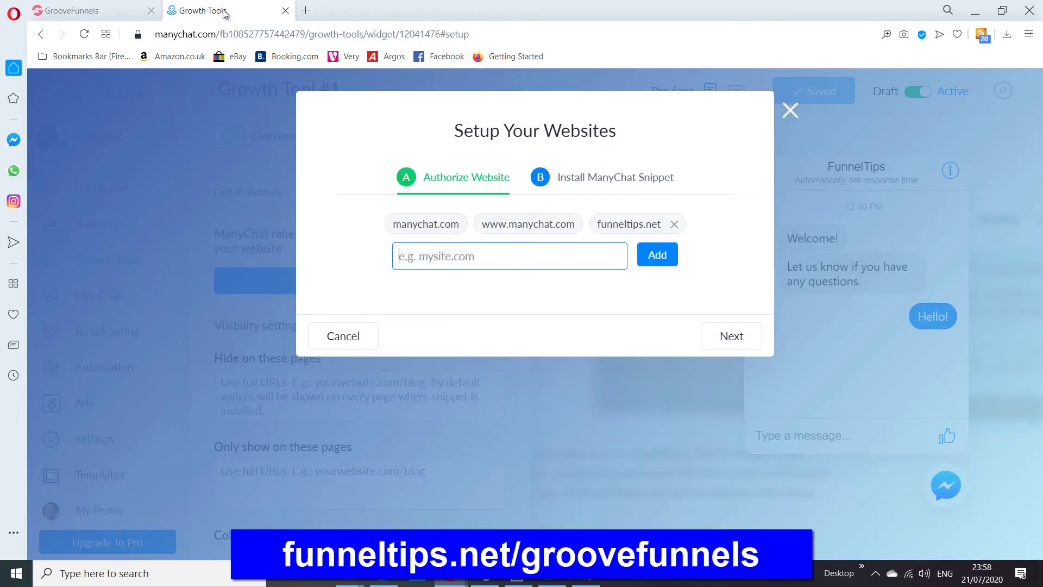
text(funneltips.groovepages.com/test1/)
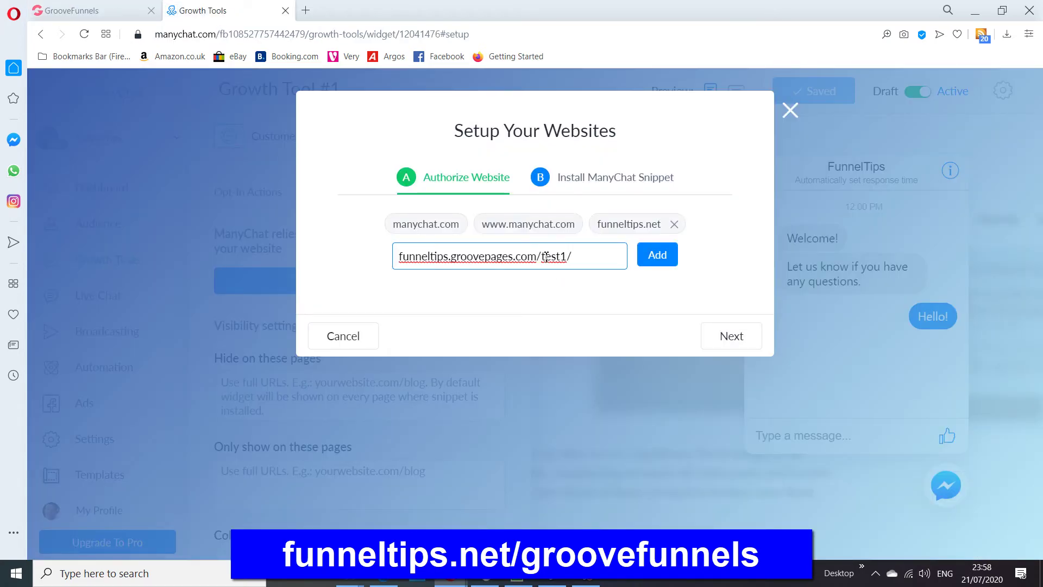
drag(543, 256, 618, 261)
key(BackSpace)
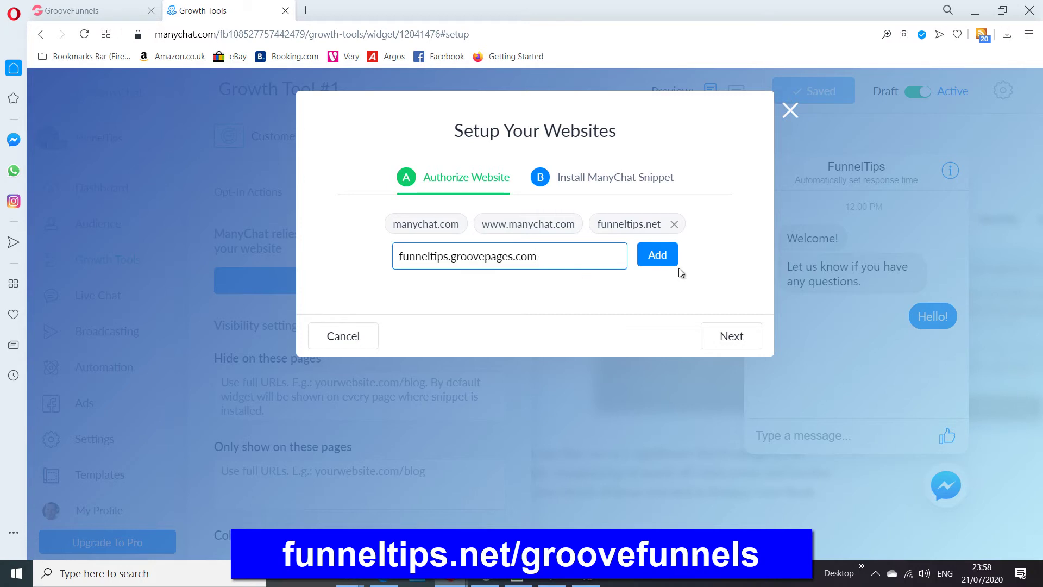
click(664, 258)
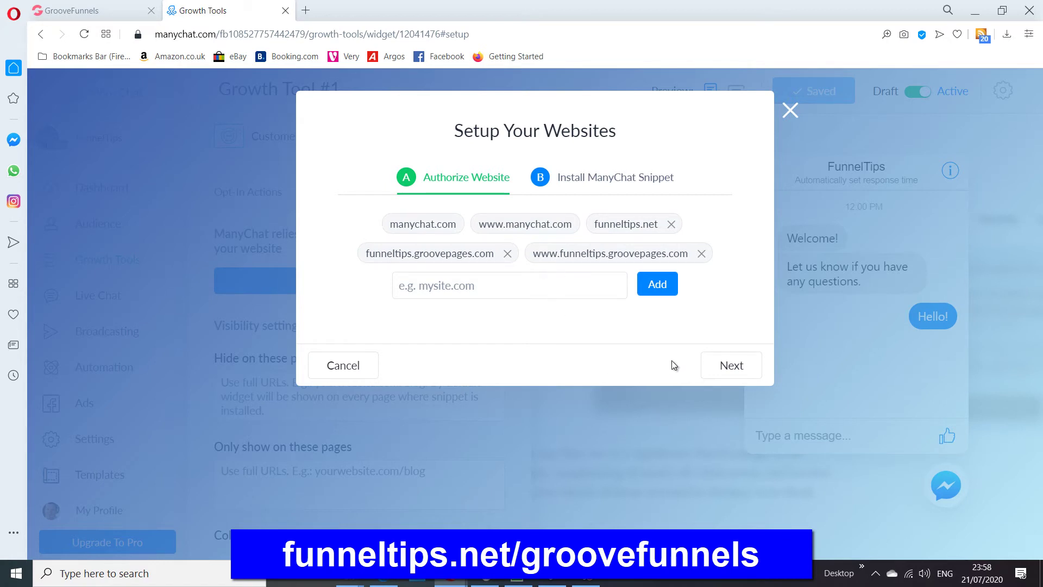
Copy the ManyChat snippet code and open the site settings of the GroovePages site.
click(718, 370)
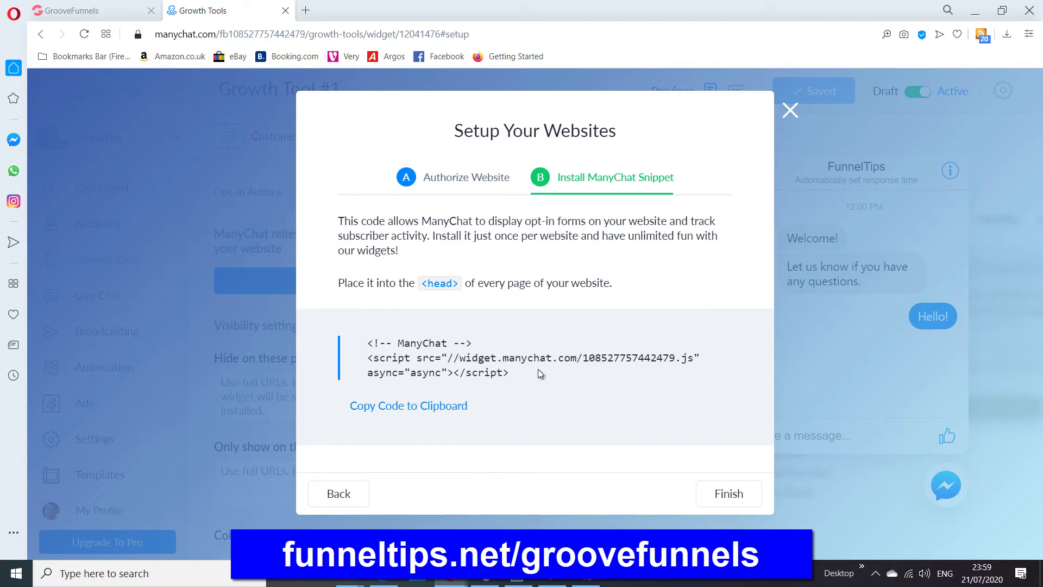
click(405, 408)
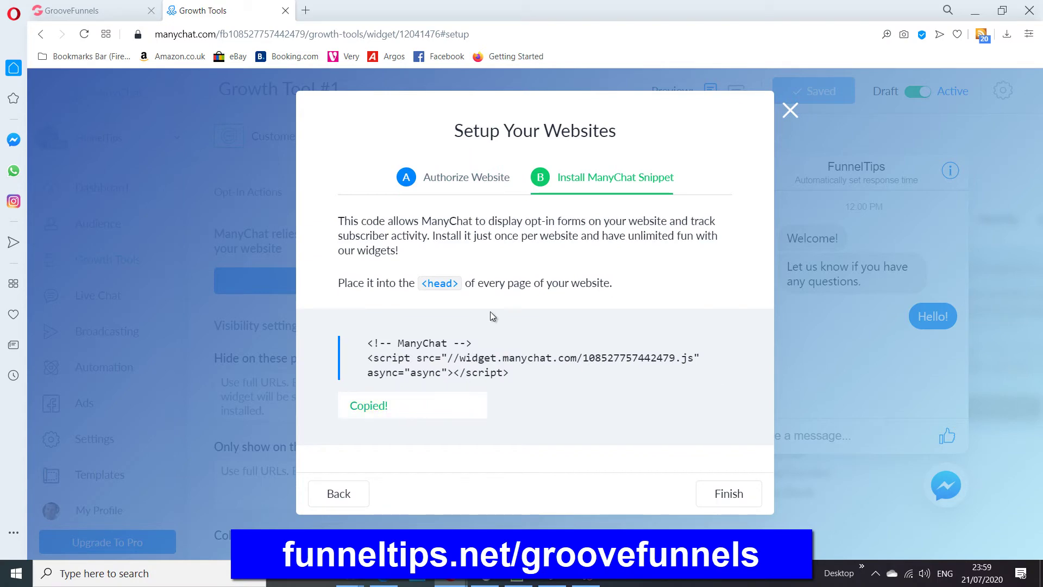
click(123, 5)
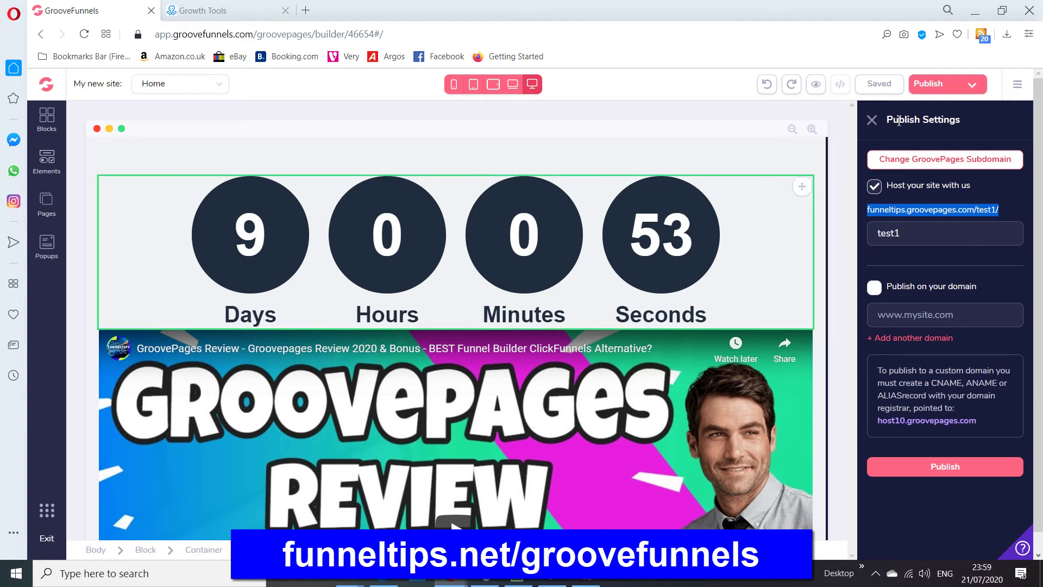
click(872, 121)
click(873, 121)
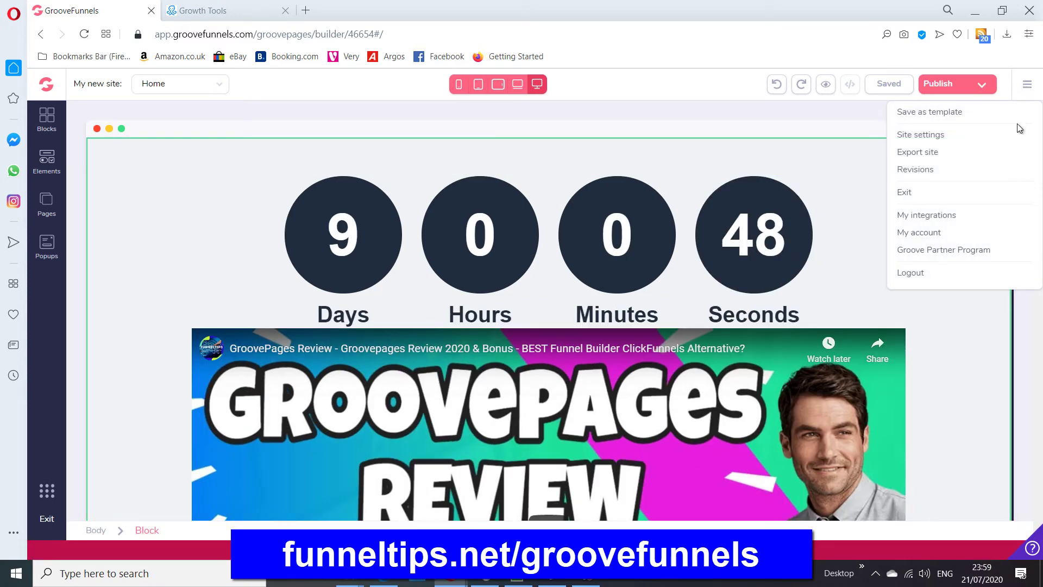
click(925, 135)
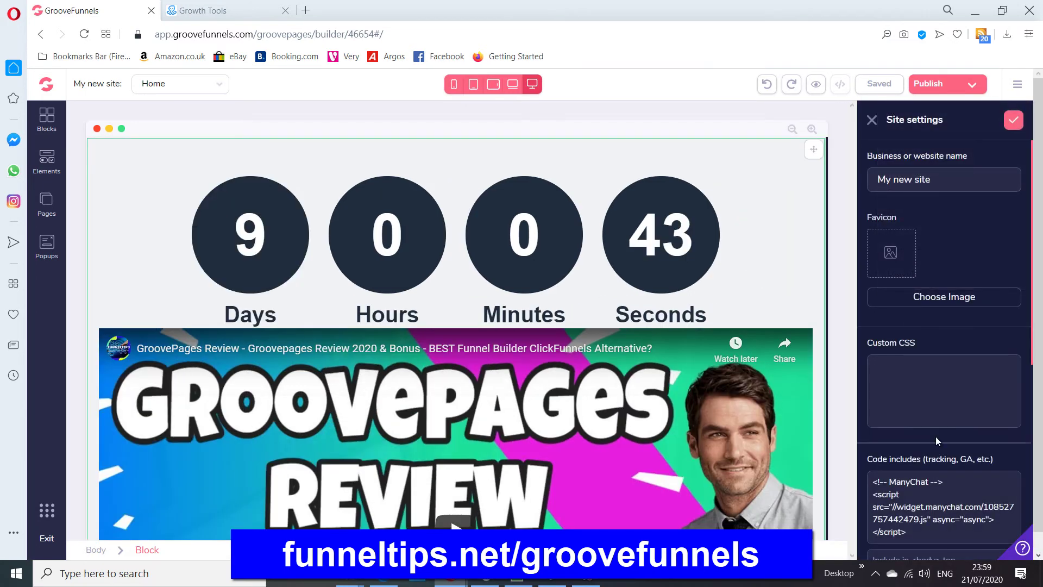
Replace the code in the site's head code include with the copied ManyChat snippet.
double_click(915, 513)
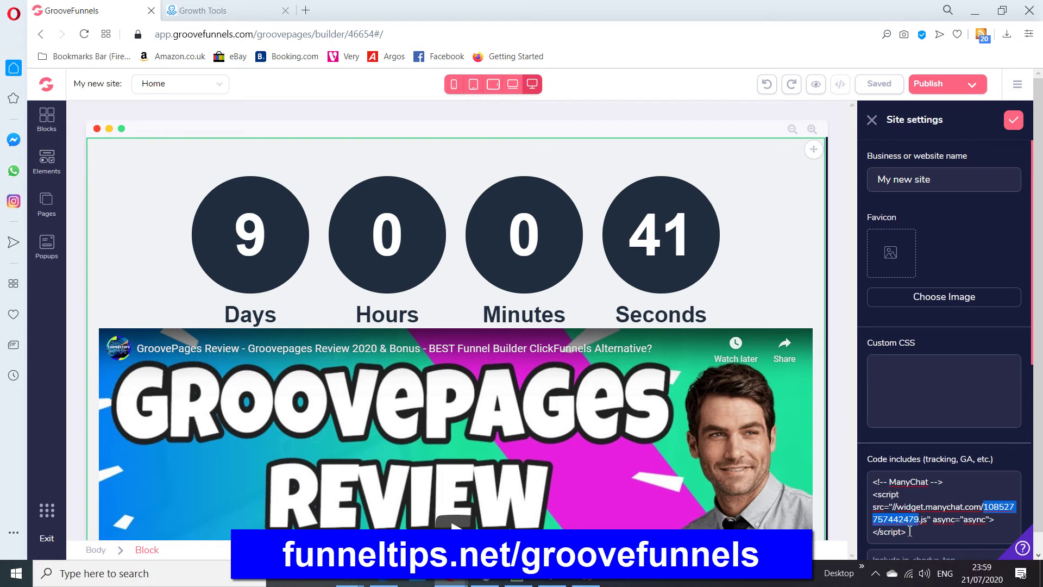
key(ctrl+a)
text(<)
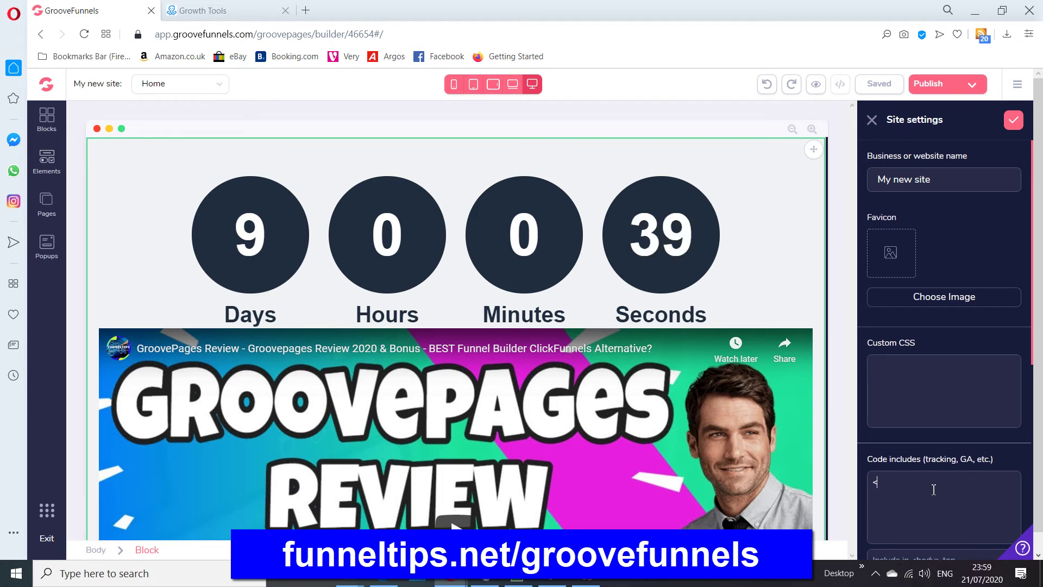
key(BackSpace)
key(ctrl+v)
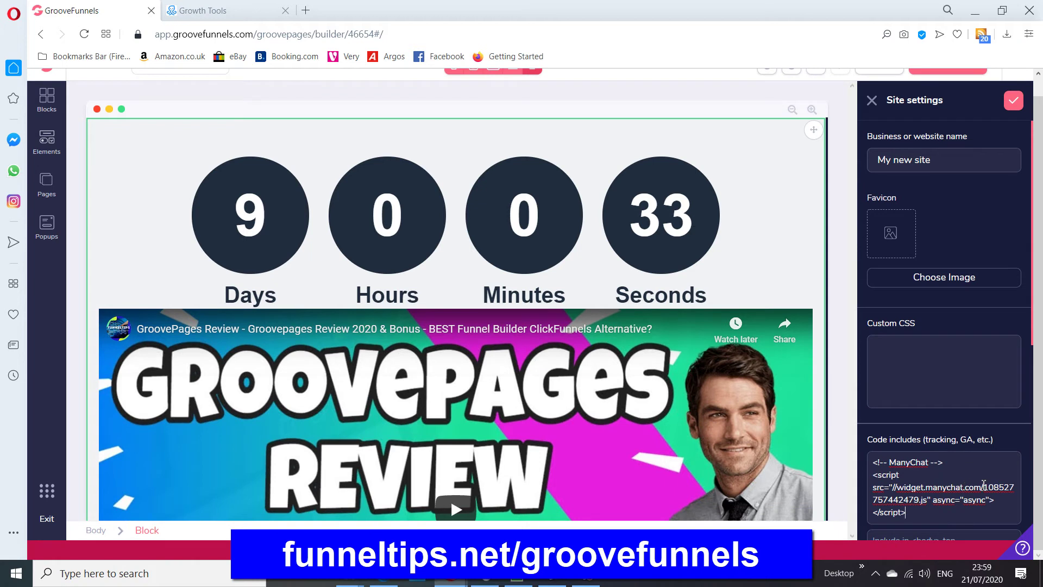
scroll(1026, 266, down, 5)
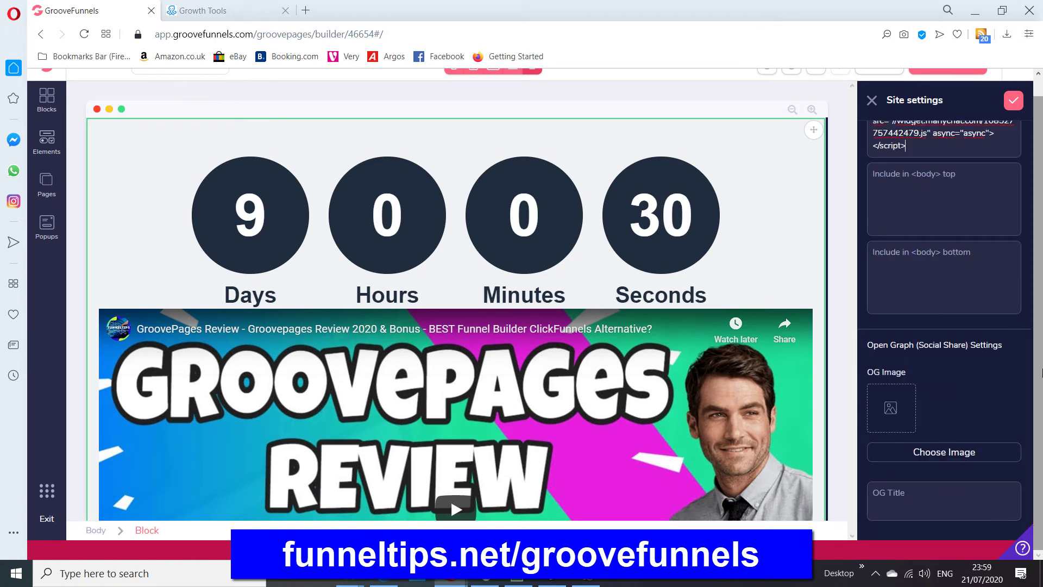
scroll(1027, 283, up, 3)
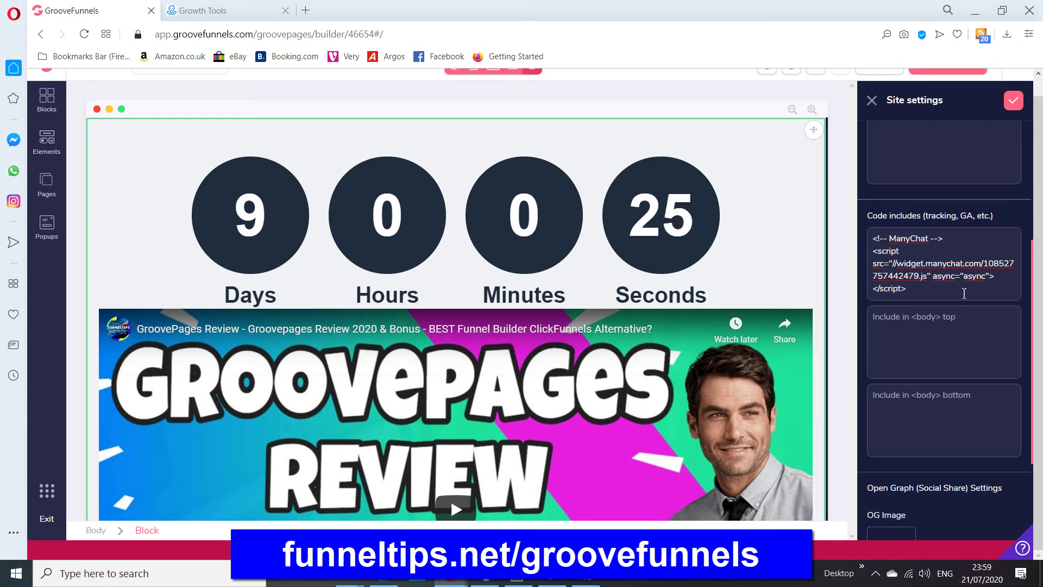
Clear the head code include and paste the same ManyChat snippet back into it.
click(961, 256)
key(ctrl+a)
key(ctrl+c)
key(BackSpace)
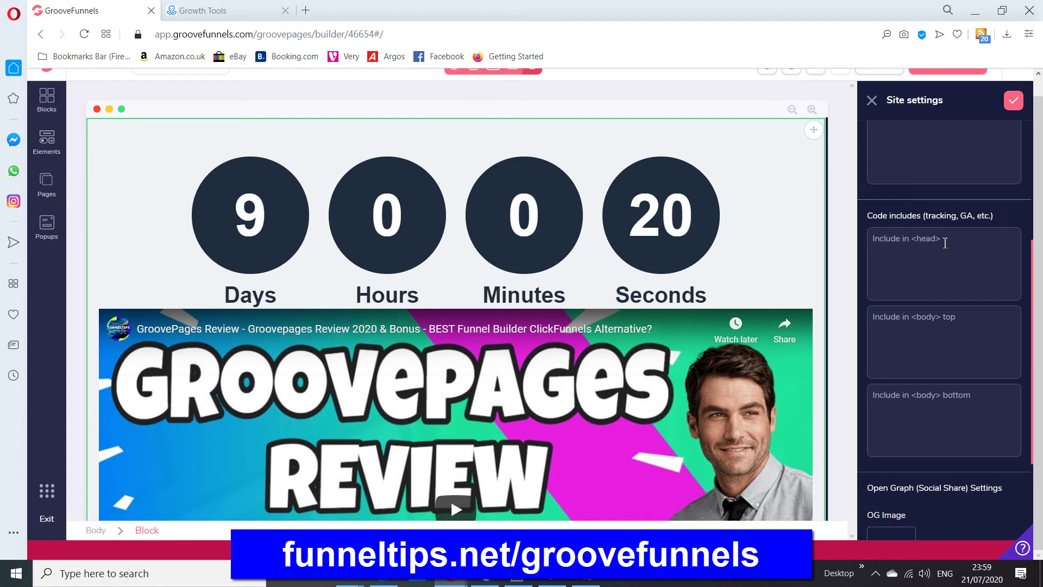
key(ctrl+v)
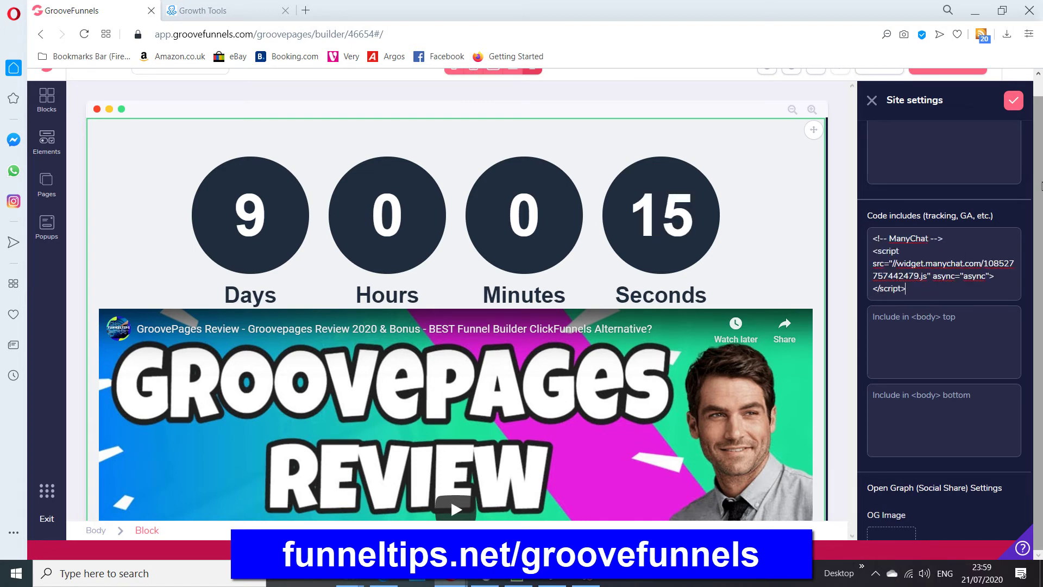
Apply the site settings, save the site and open its publish settings.
click(1015, 104)
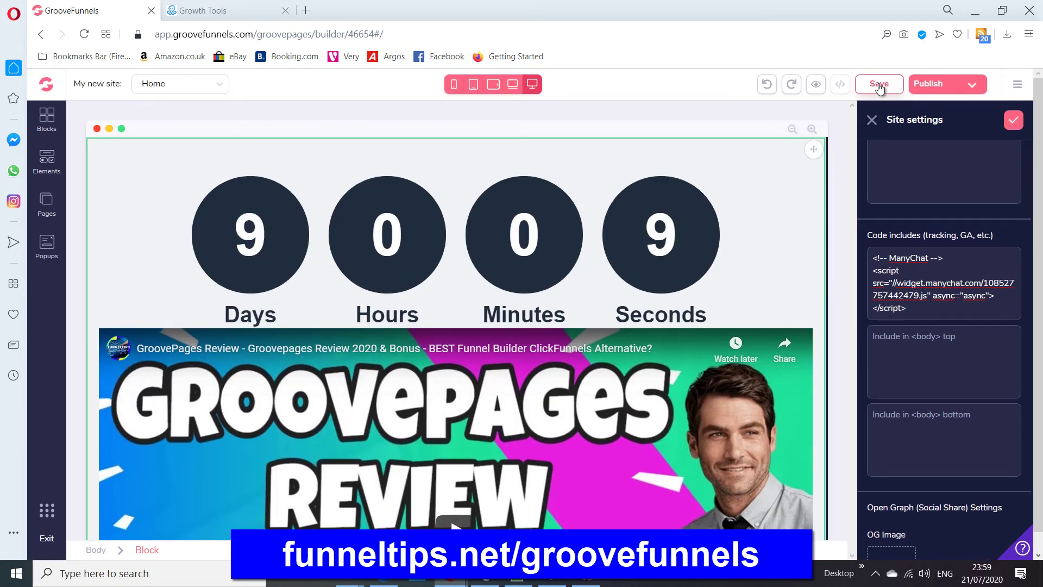
click(880, 85)
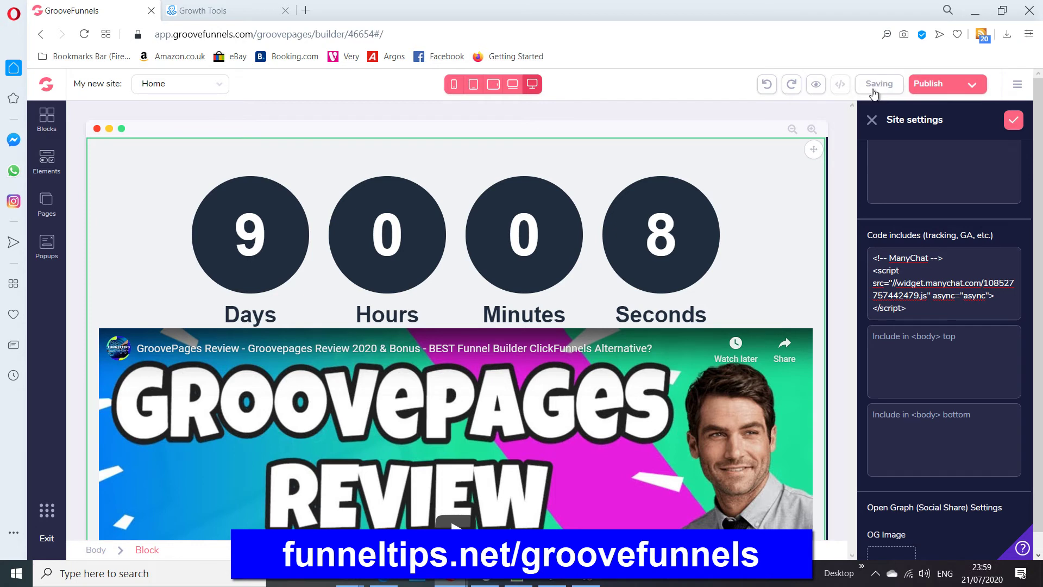
click(951, 88)
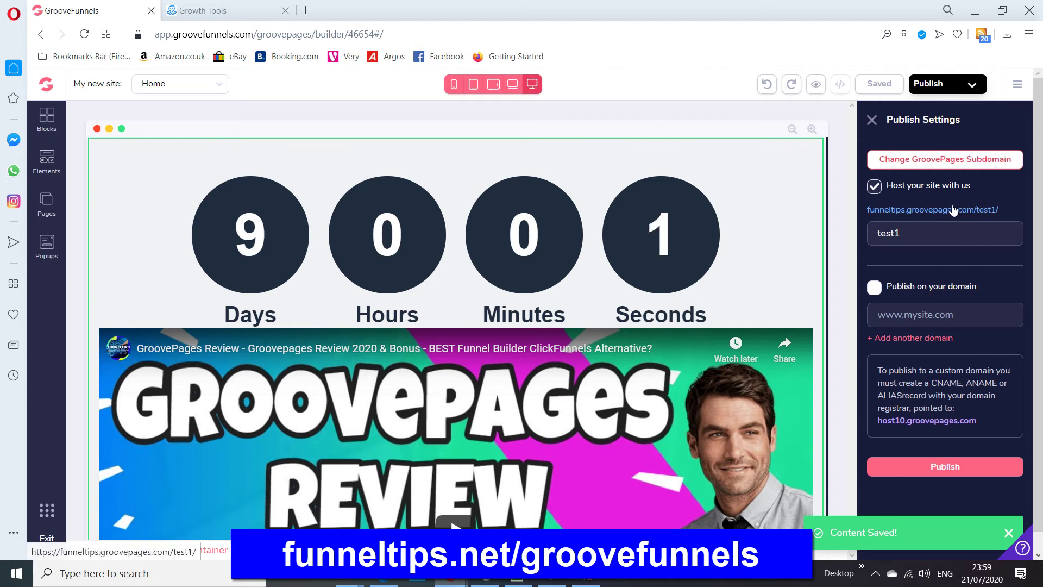
Open funneltips.groovepages.com/test1 in a new browser tab and start a conversation through the page's Messenger chat widget.
drag(865, 210, 998, 218)
key(ctrl+c)
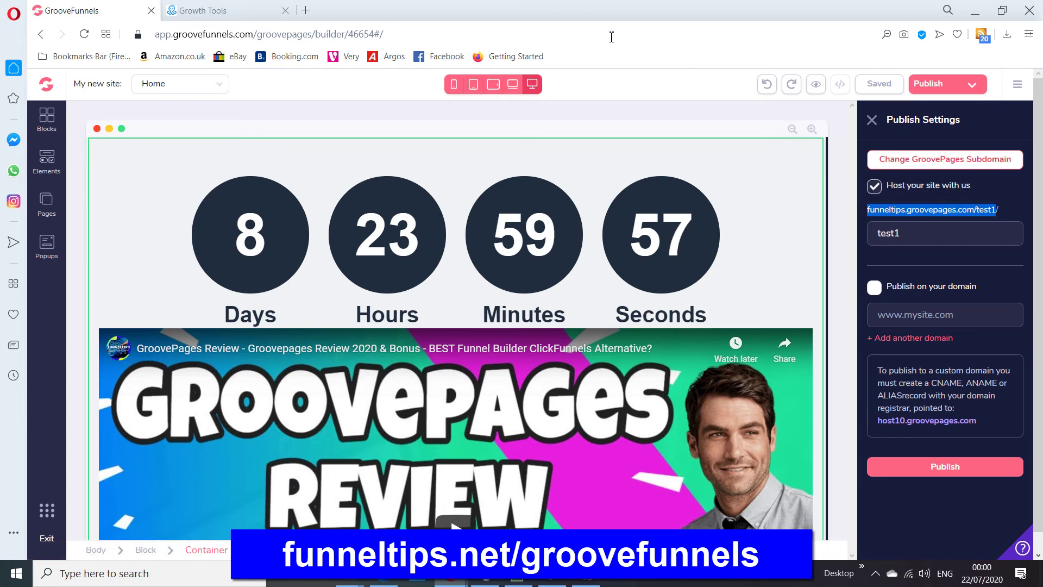
click(307, 11)
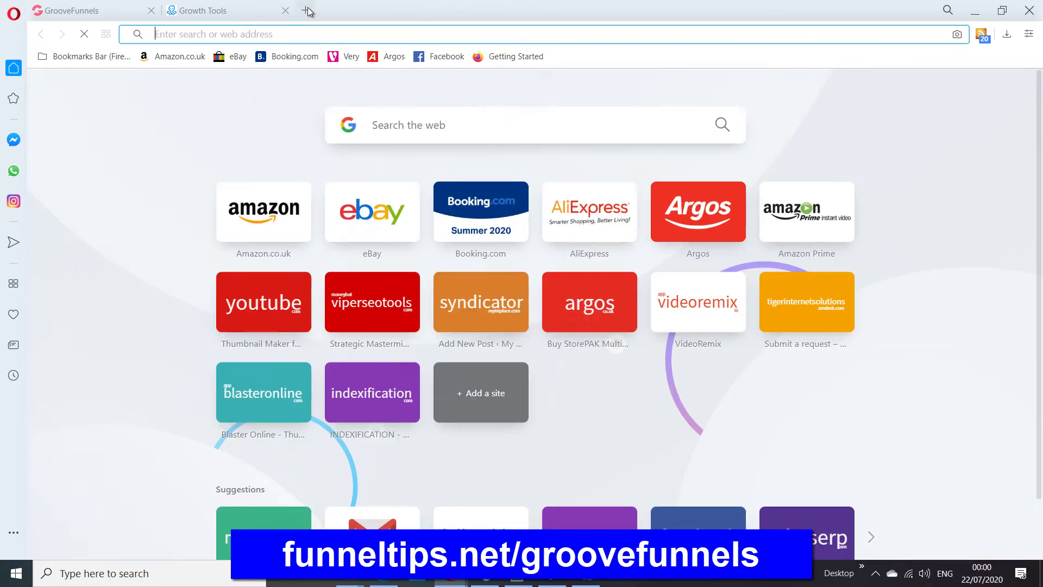
click(400, 33)
key(ctrl+v)
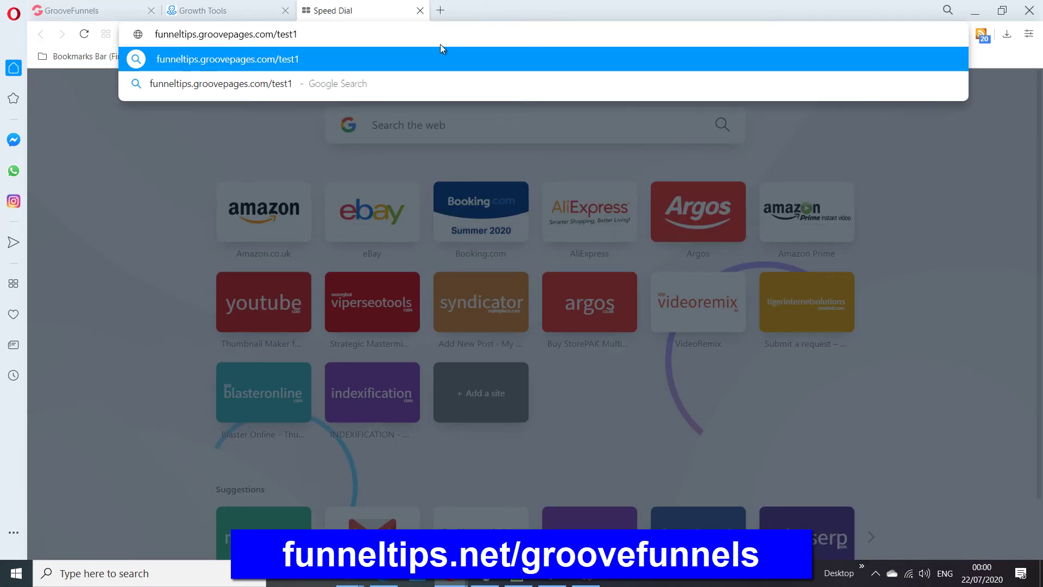
key(Return)
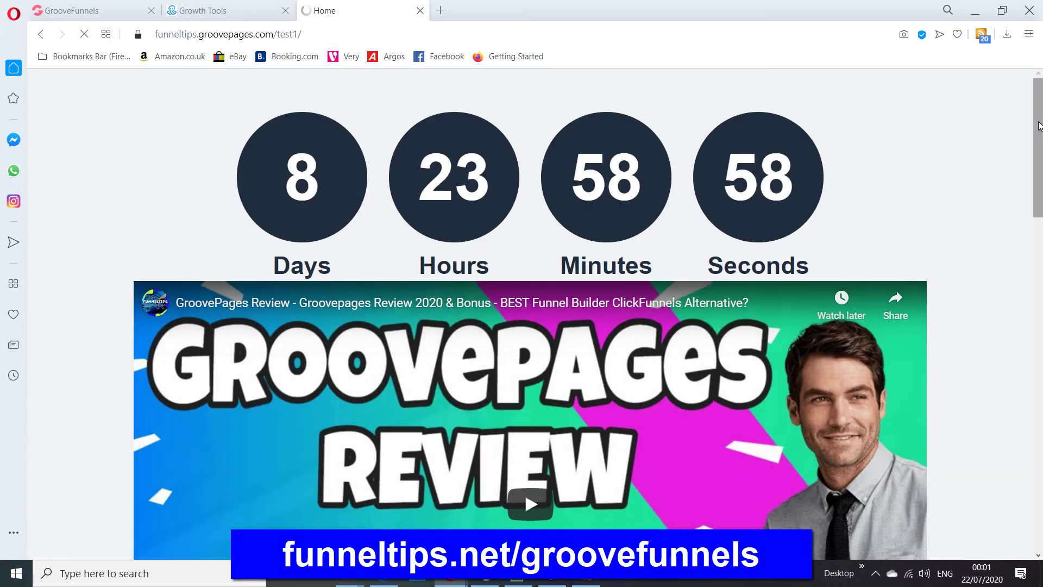
drag(1038, 126, 1038, 250)
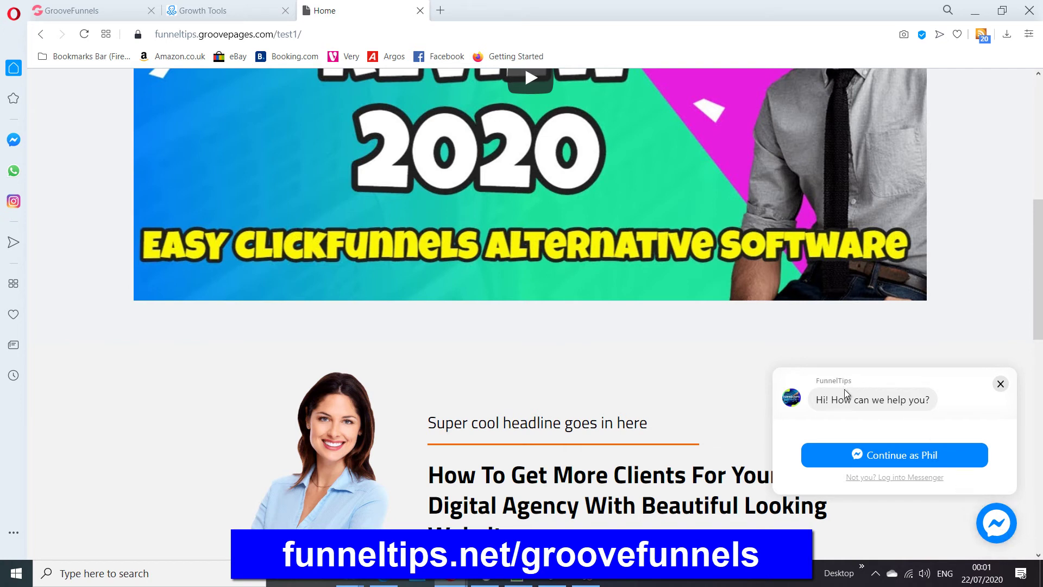
click(909, 462)
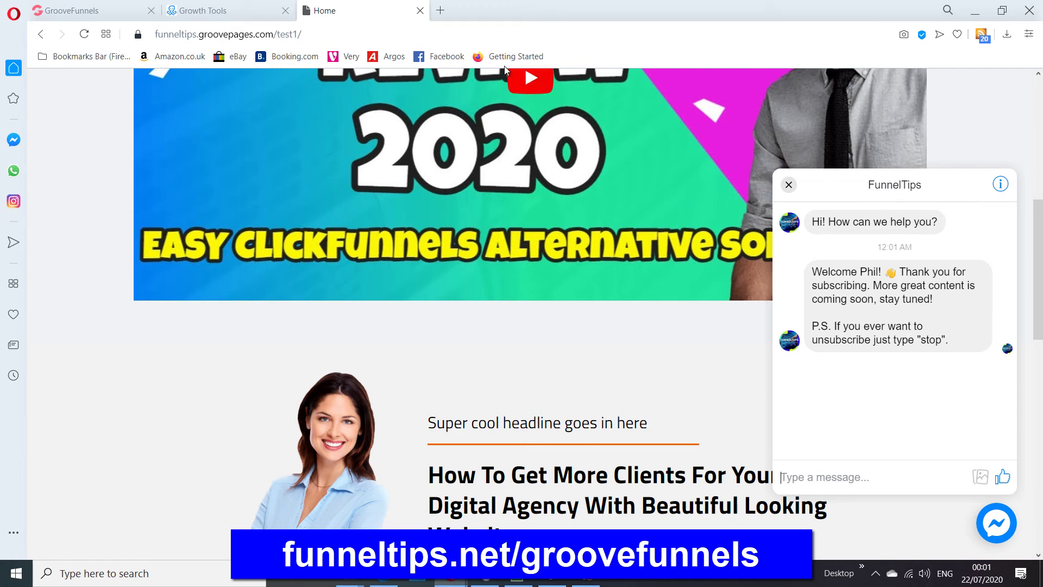
Return to Growth Tool #1 in ManyChat and close the website setup dialog.
click(232, 13)
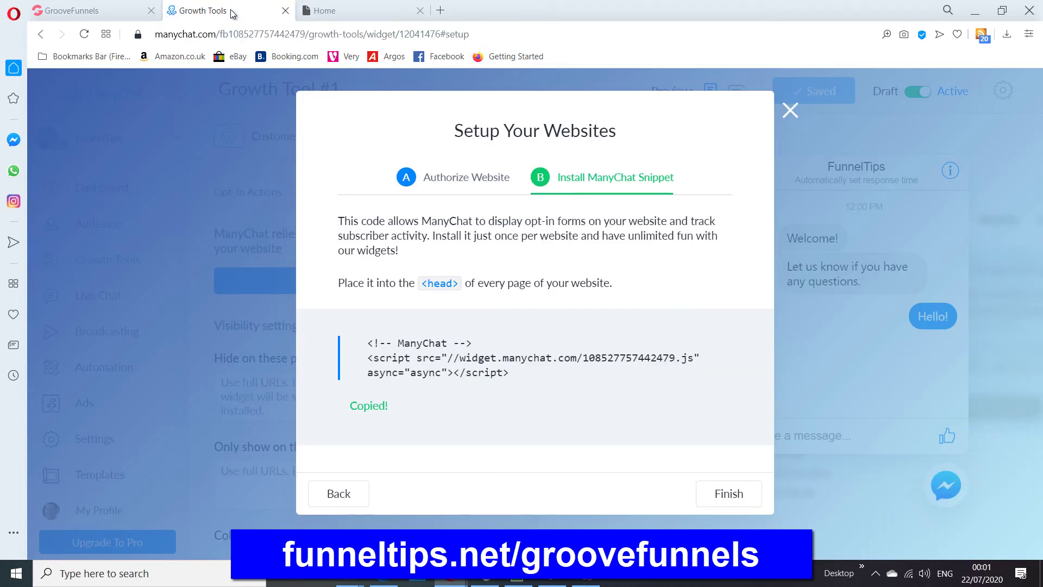
click(784, 106)
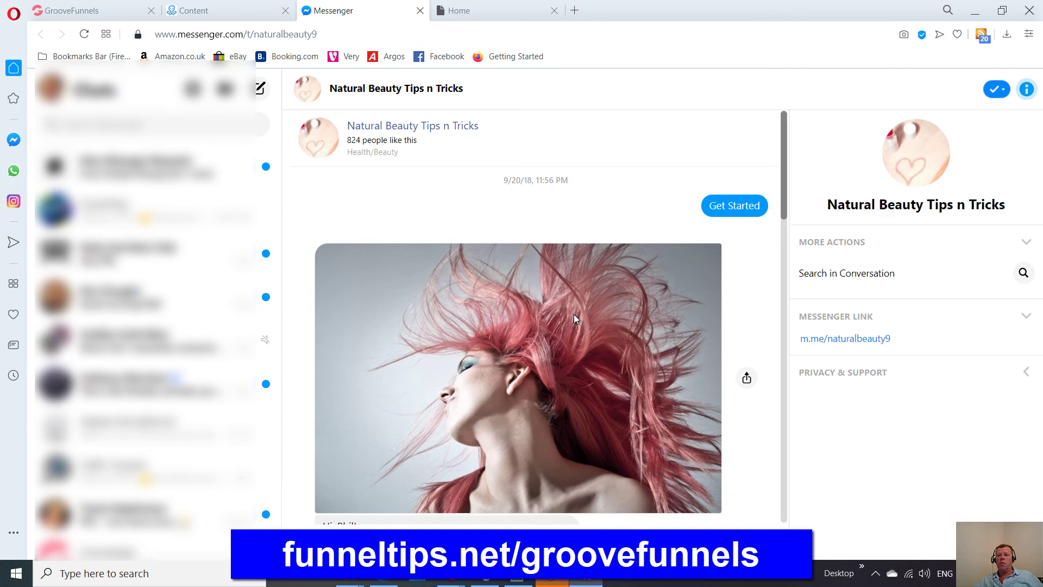
Look through the Natural Beauty Tips n Tricks Messenger conversation to examine its chatbot messages, service cards and reply options.
scroll(574, 314, down, 2)
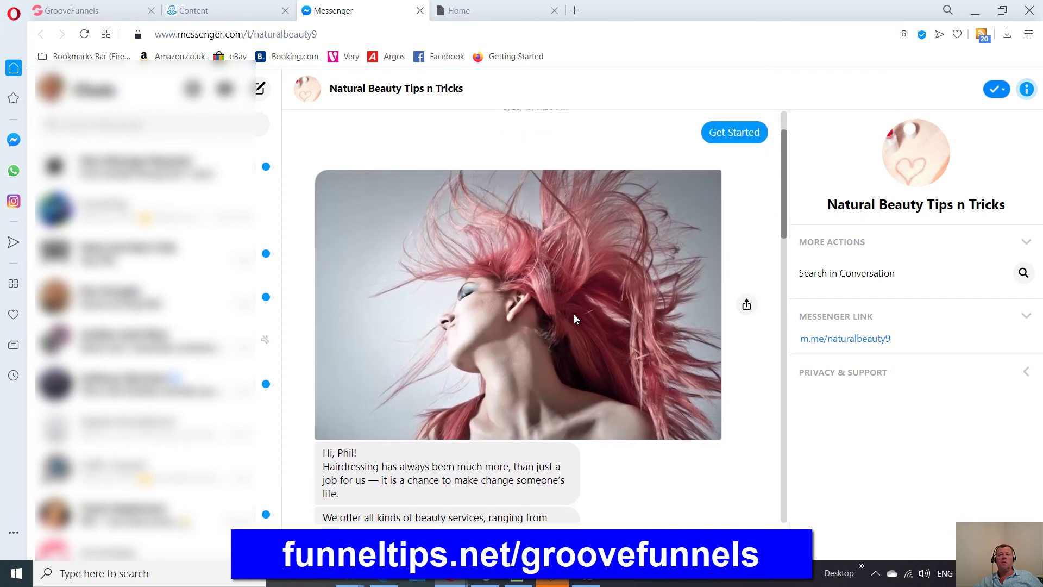
scroll(575, 315, down, 3)
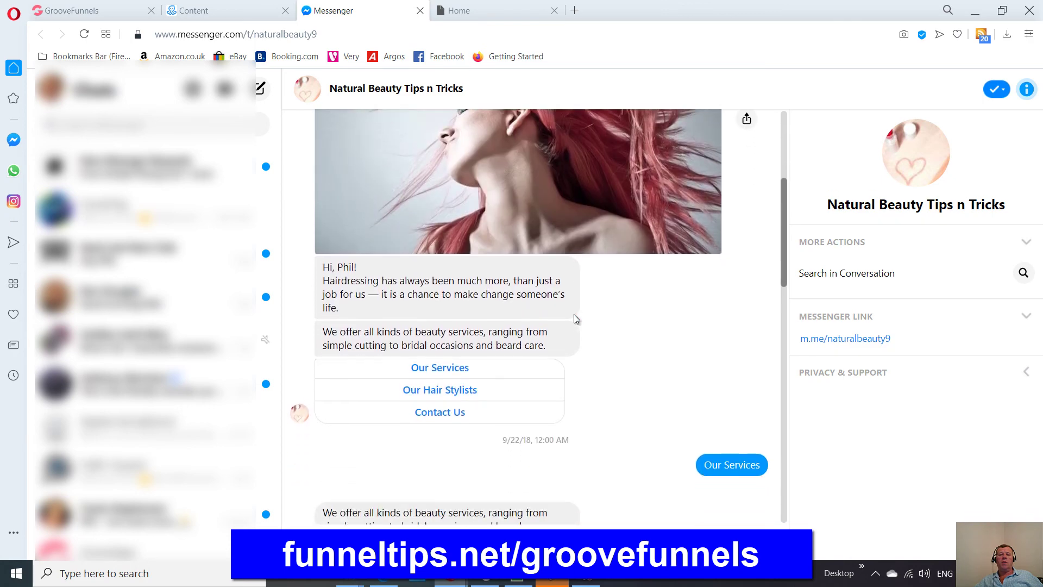
scroll(575, 318, down, 2)
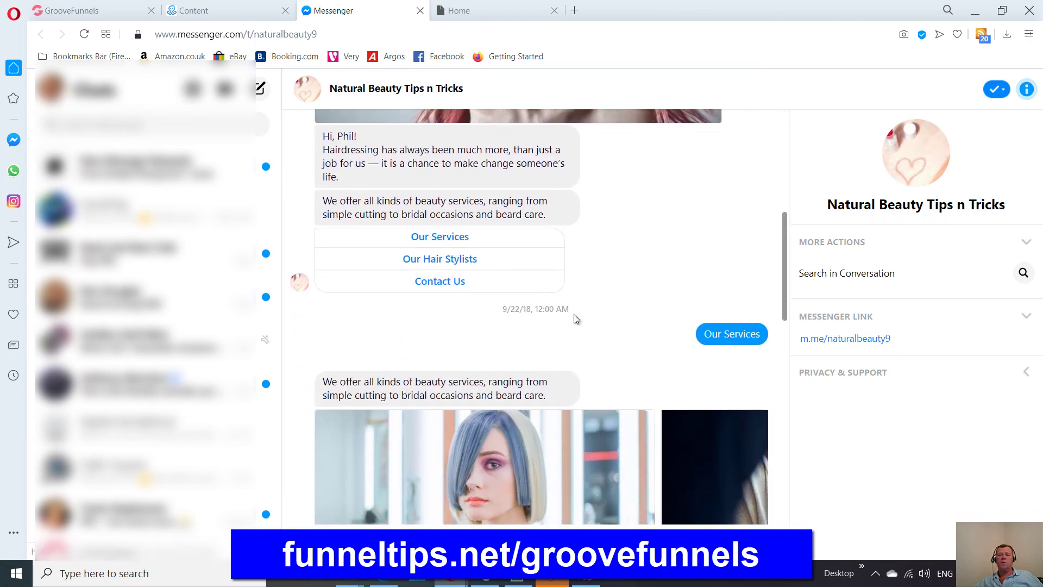
scroll(575, 320, down, 3)
scroll(575, 319, right, 5)
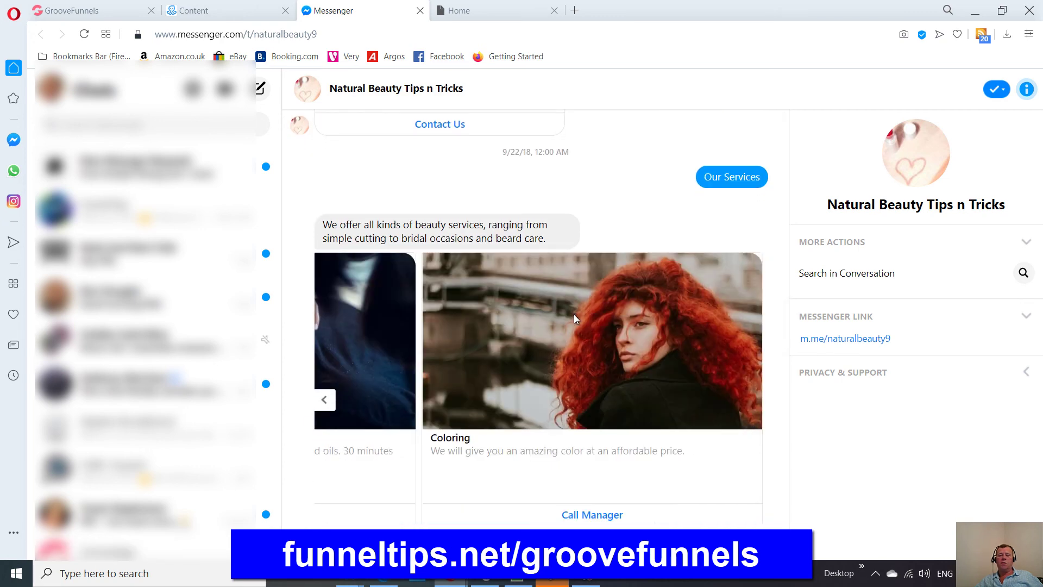
scroll(574, 315, down, 5)
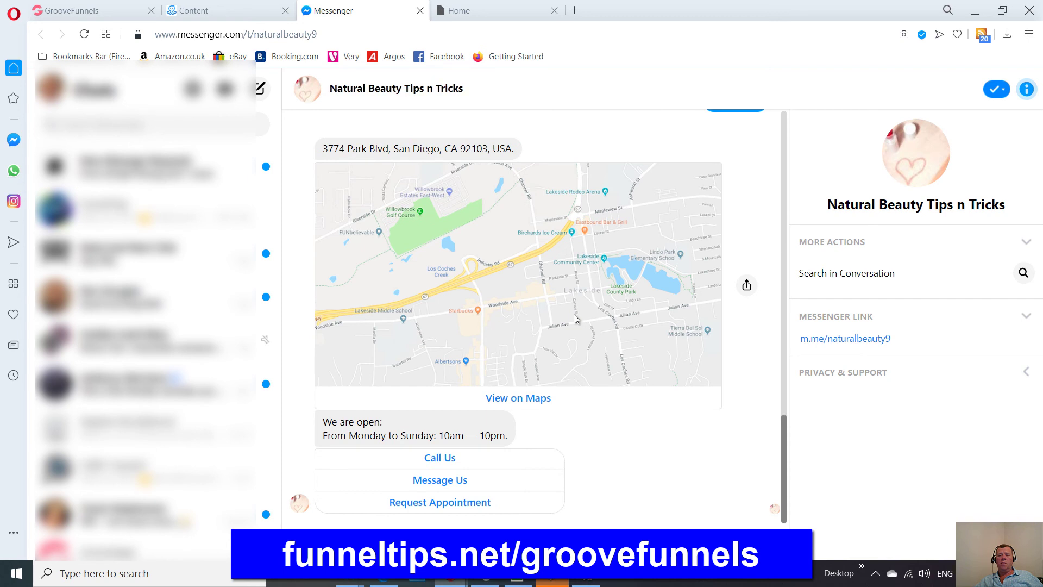
scroll(575, 319, up, 7)
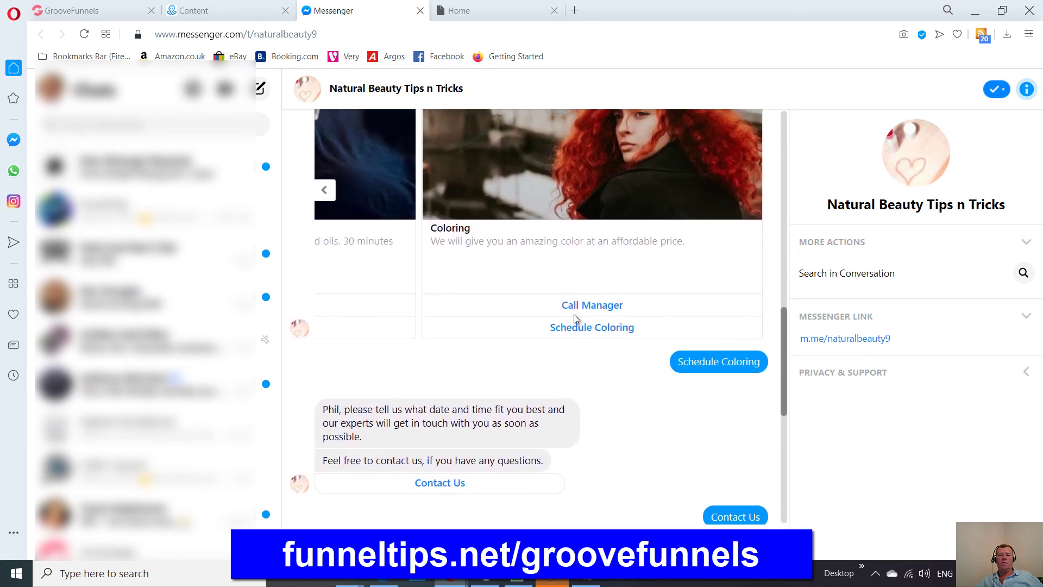
Examine the contact details, map and opening-hours replies at the end of the Natural Beauty Tips n Tricks conversation.
scroll(574, 315, down, 4)
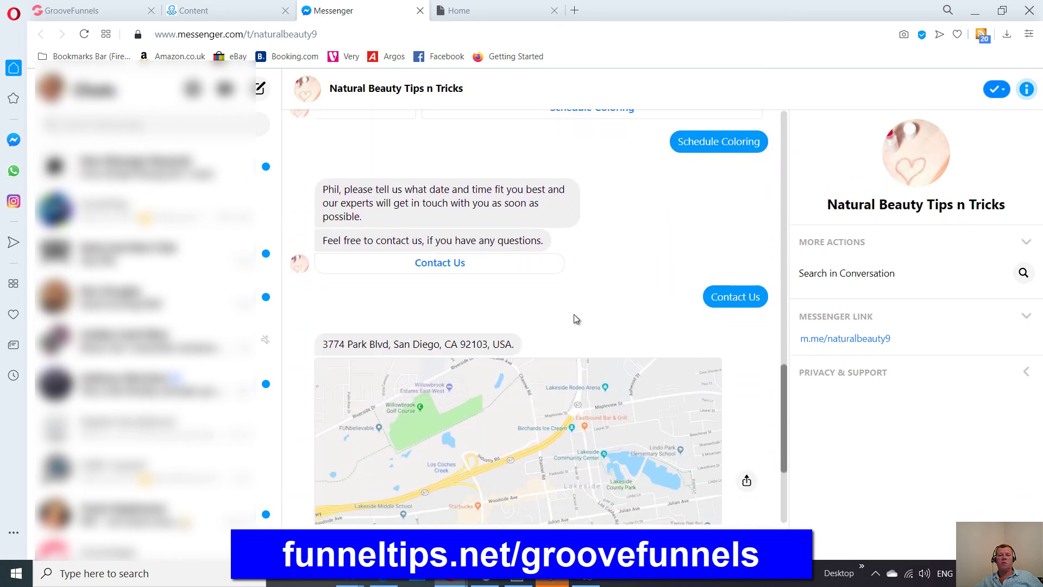
scroll(575, 317, down, 4)
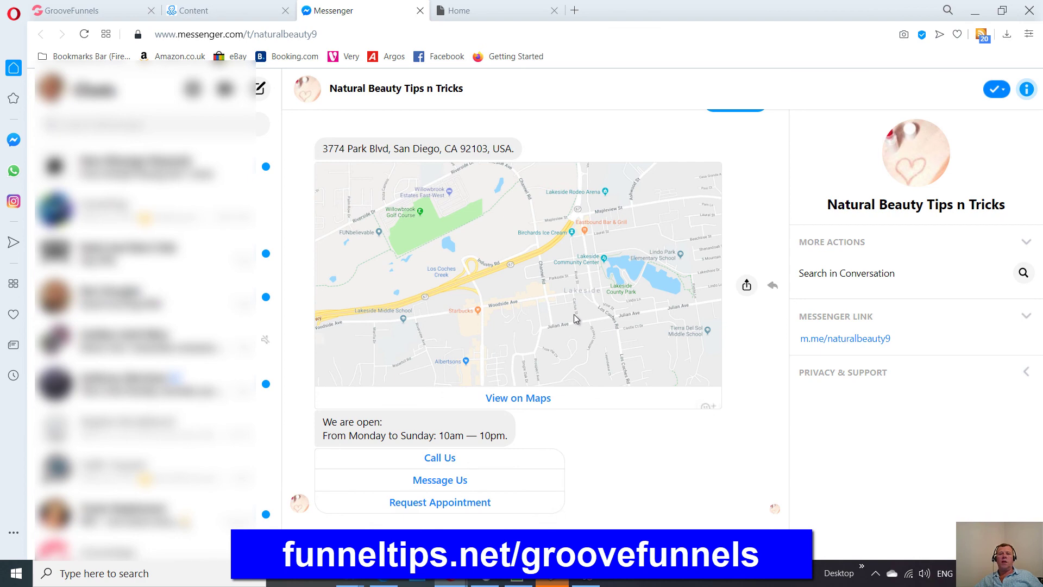
Switch to ManyChat's Flows page for Natural Beauty Tips n Tricks and examine its example Growth Tools opt-in messages.
key(ctrl+Tab)
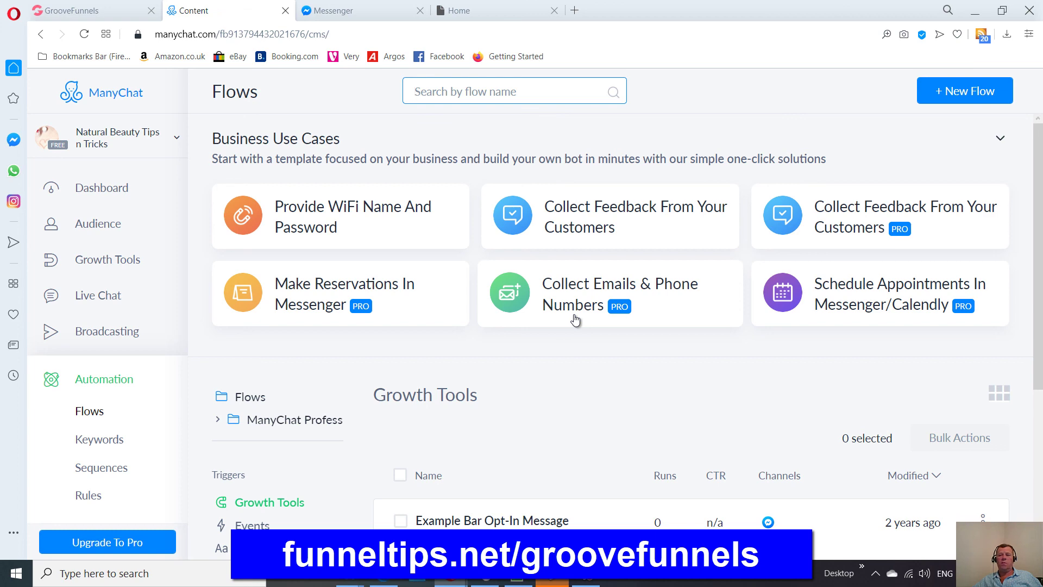
scroll(575, 320, down, 5)
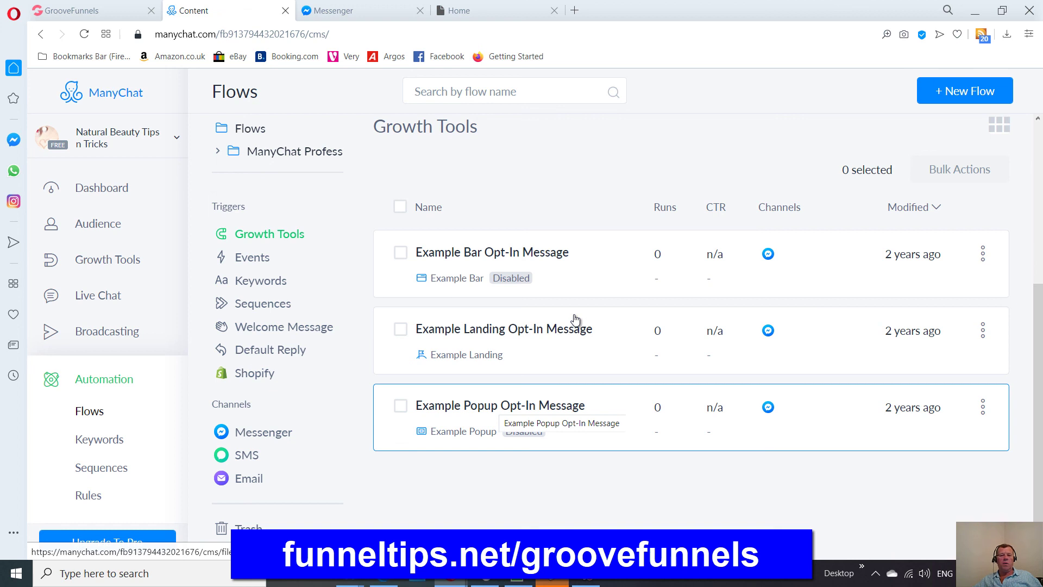
click(575, 319)
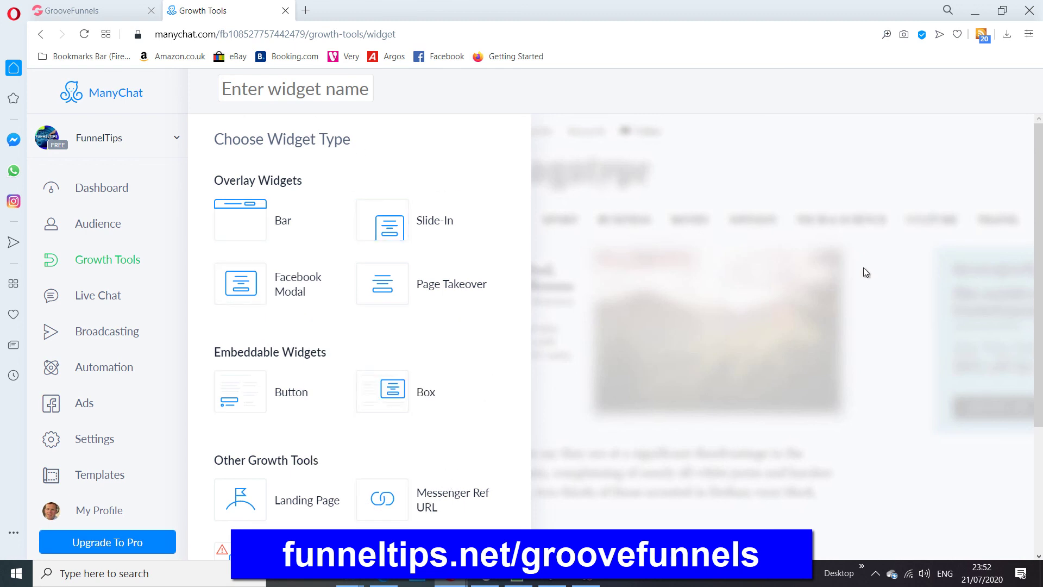
Create a new growth tool of the Customer Chat type for the FunnelTips page.
scroll(1041, 365, down, 3)
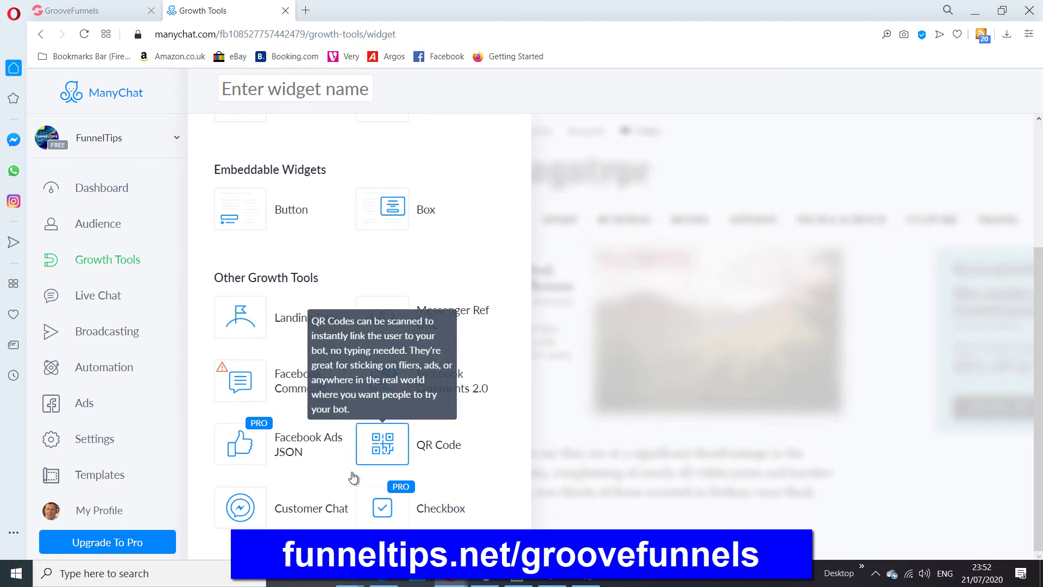
click(286, 515)
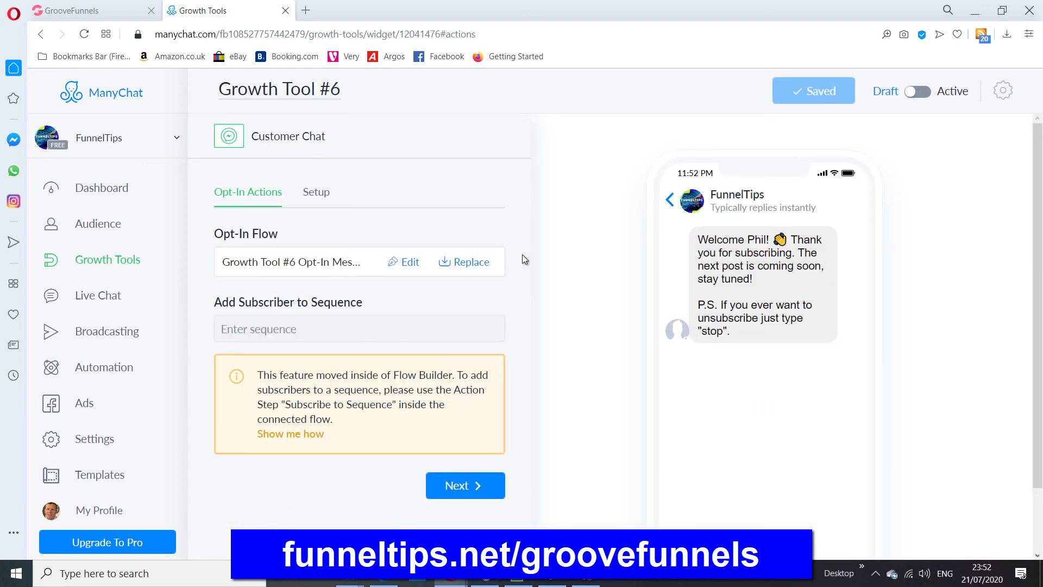